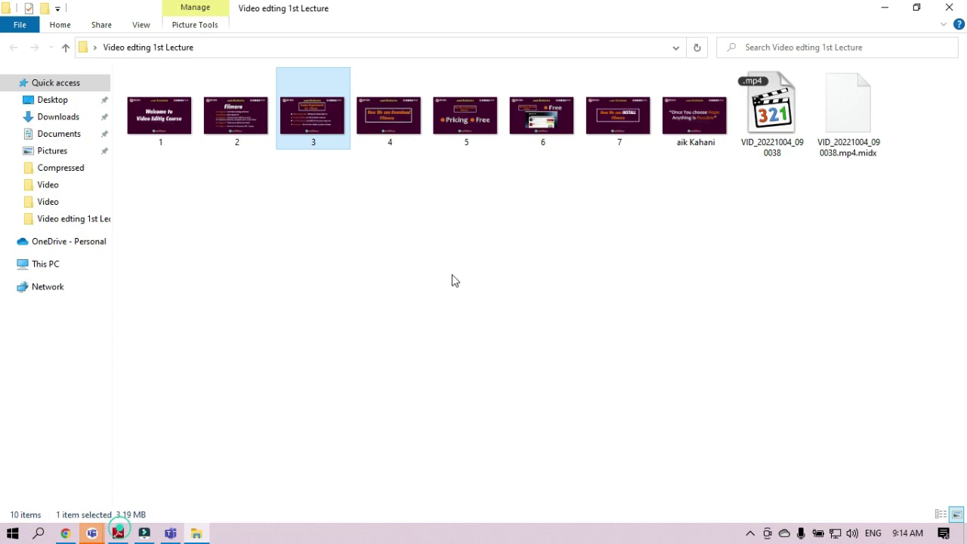
- Show lecture 01.pdf in Adobe Reader at page 5, the Pricing: Free slide
left_click(884, 7)
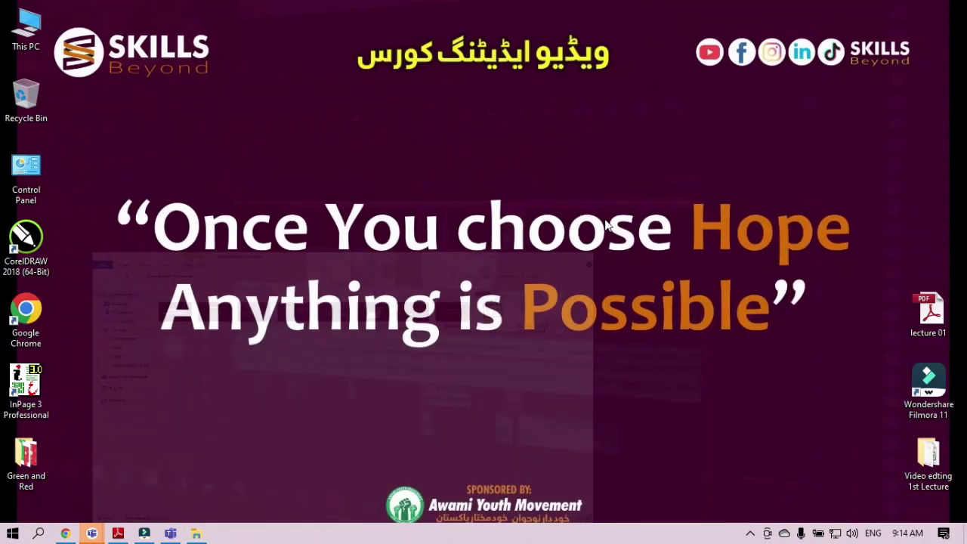
left_click(118, 533)
scroll(362, 302, "up", 5)
scroll(362, 302, "up", 3)
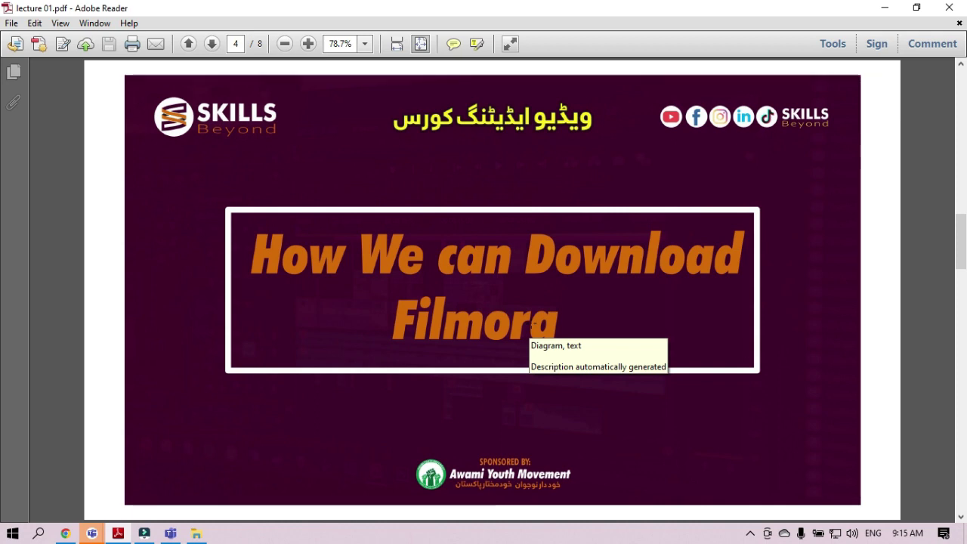
scroll(532, 324, "down", 1)
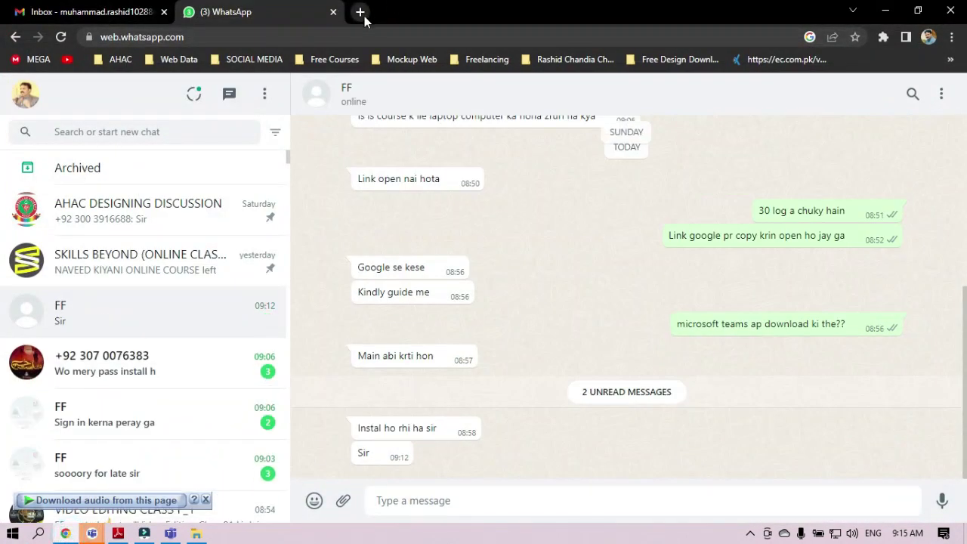
- Load filmora.wondershare.net in a new Chrome tab by entering 'filmora'
left_click(363, 13)
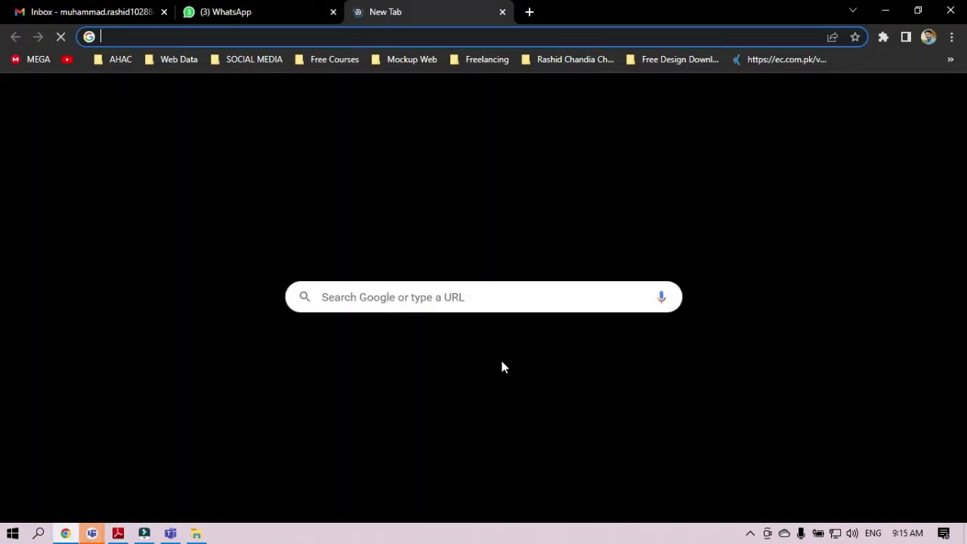
type("w")
key("BackSpace")
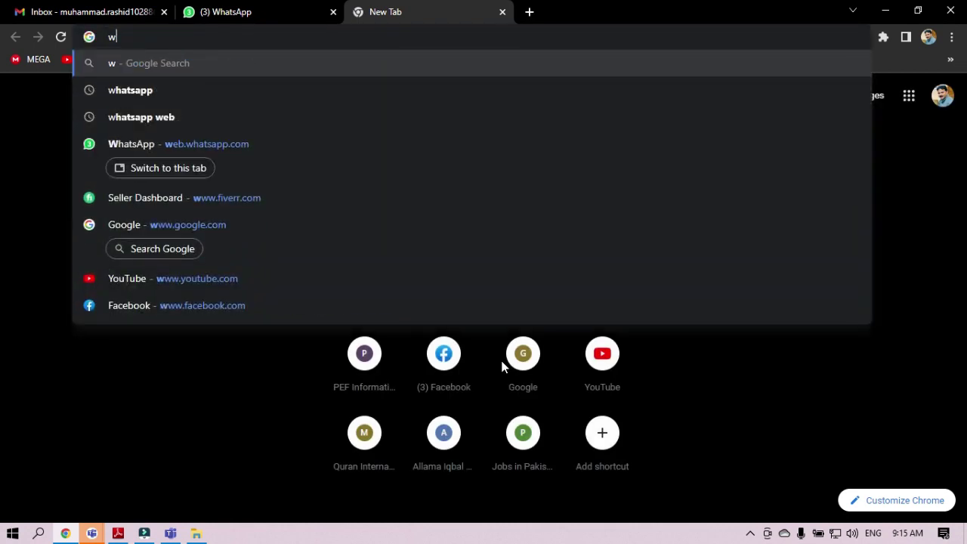
key("BackSpace")
type("filmo")
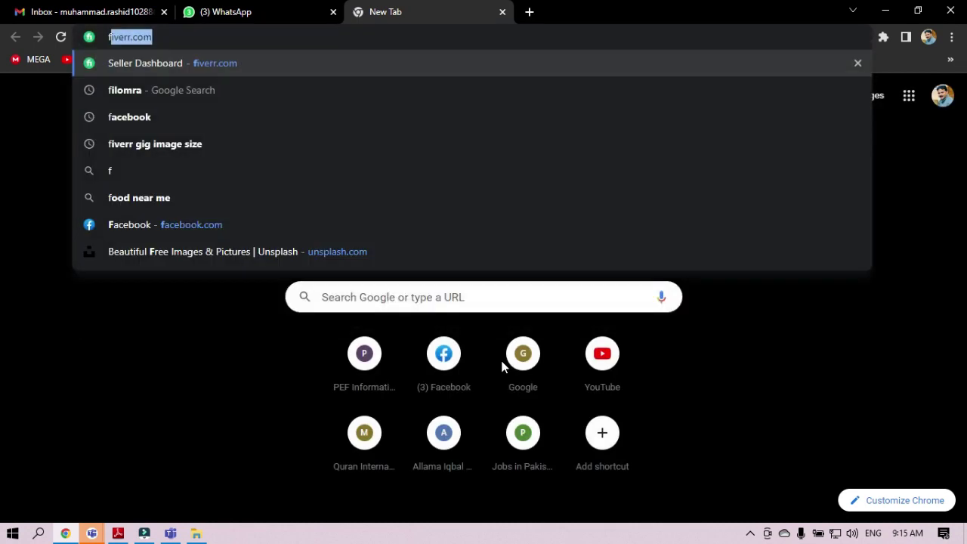
type("ra.wondershare")
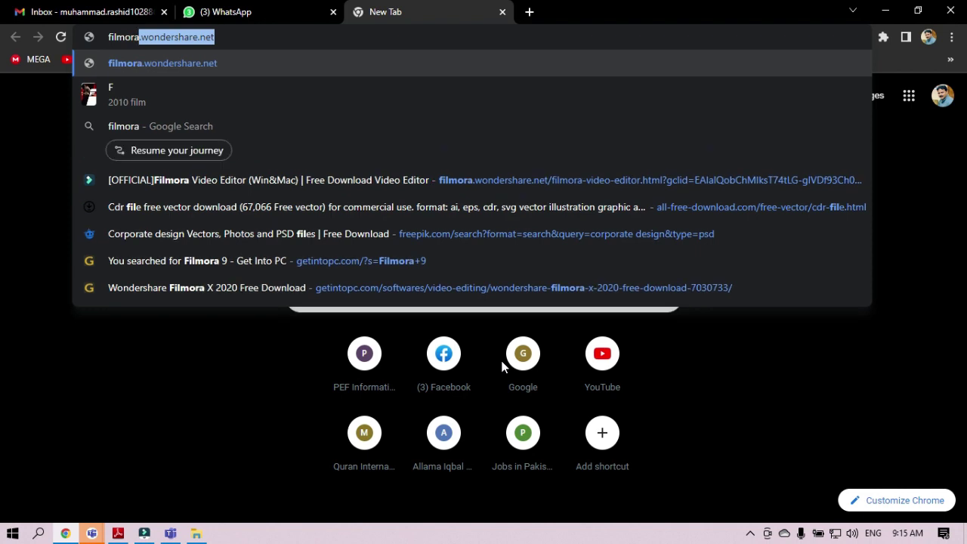
key("Return")
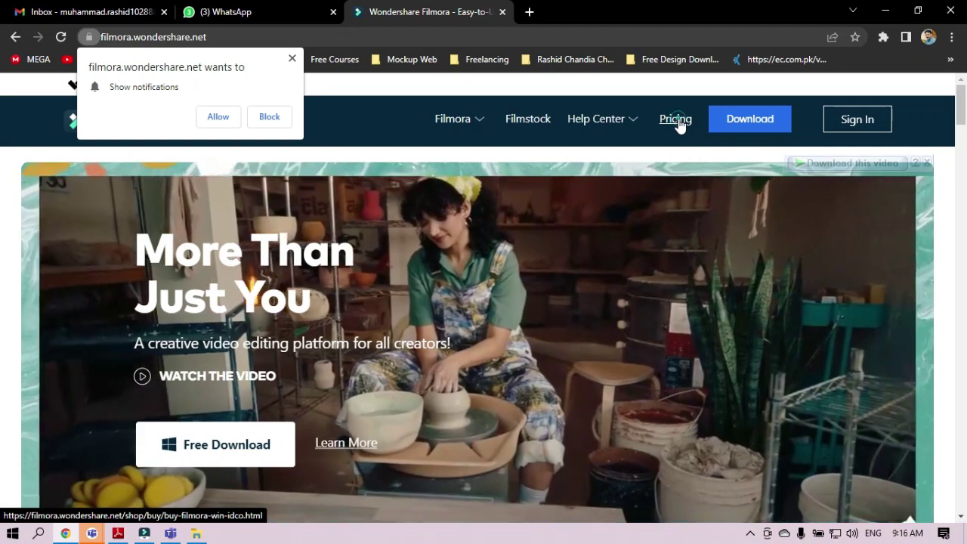
- View the Filmora plans ($19.99 monthly, $79.99 perpetual, $49.99 annual), then return to lecture 01.pdf
left_click(677, 121)
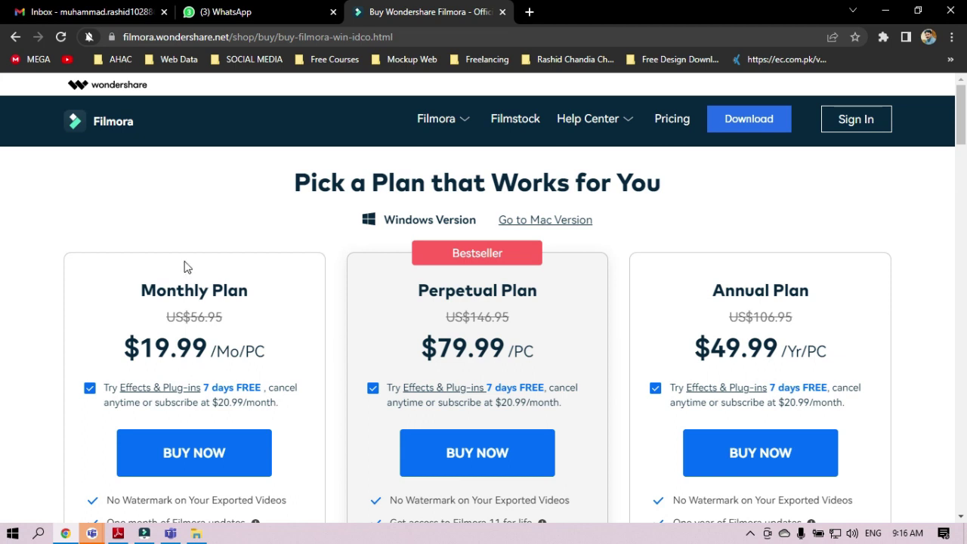
left_click(118, 533)
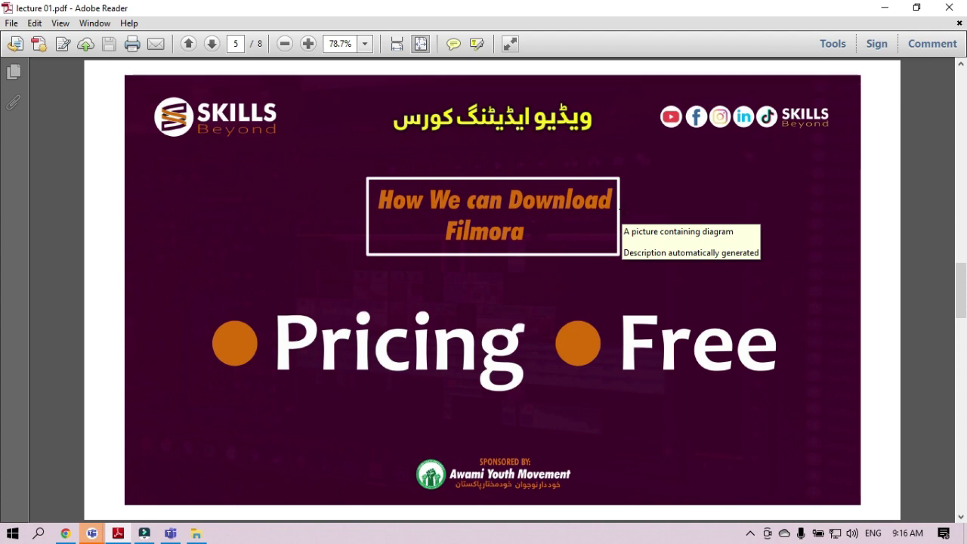
- Advance the lecture to page 6, the Get Into PC slide, then bring Chrome back
scroll(624, 209, "down", 1)
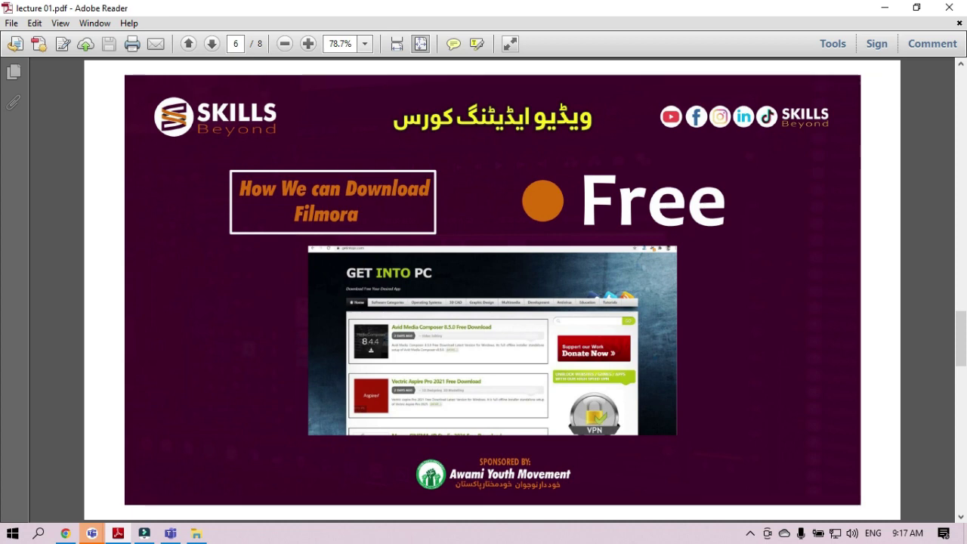
left_click(67, 534)
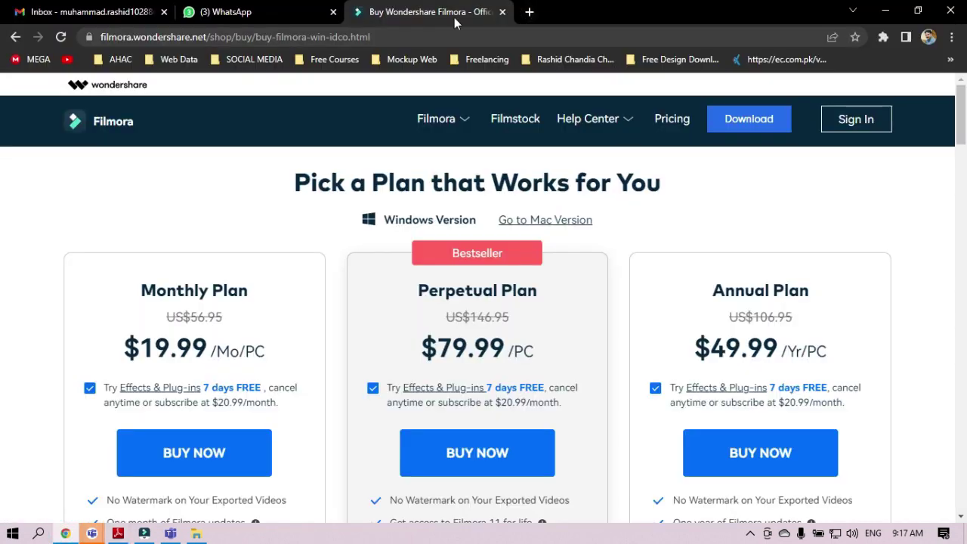
- Go to getintopc.com in a new Chrome tab
left_click(529, 12)
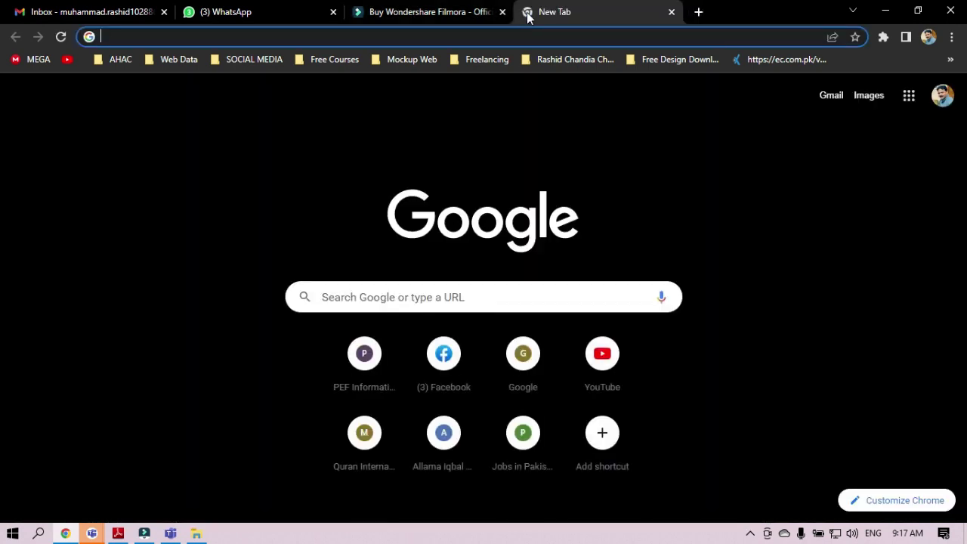
type("geti")
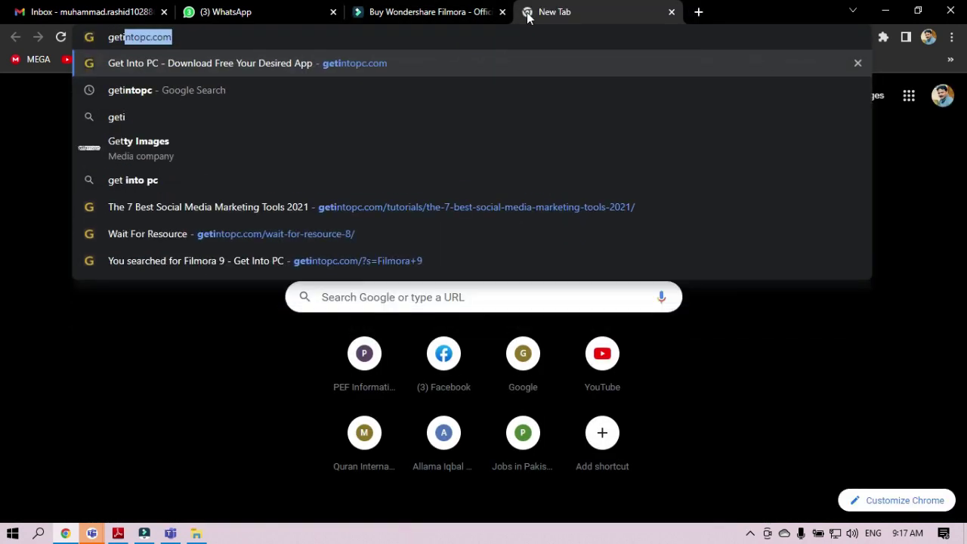
type("nc")
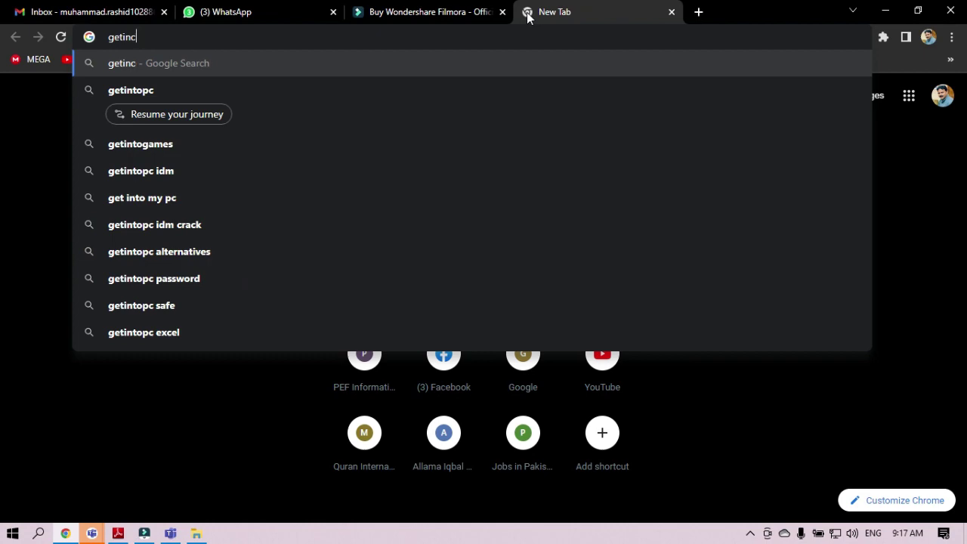
key("BackSpace")
type("topc.com")
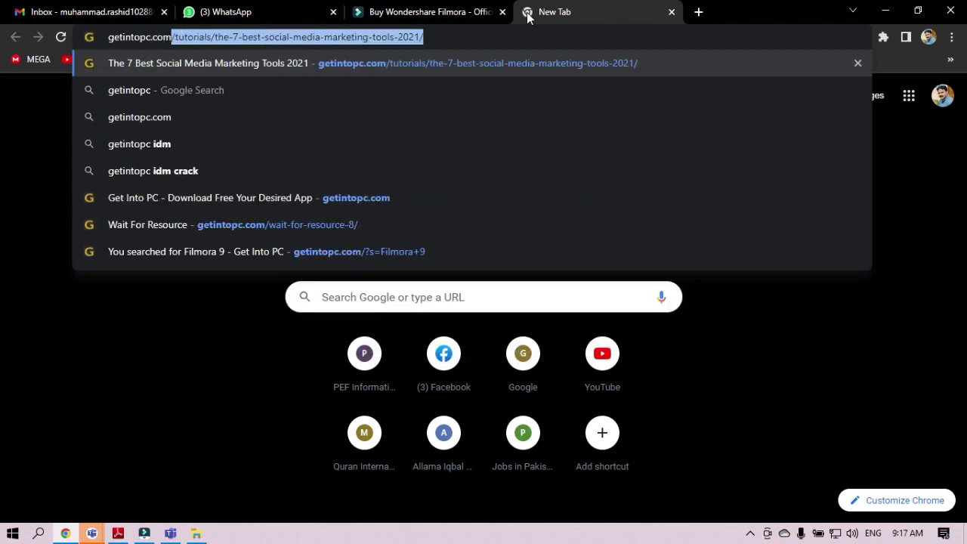
key("Return")
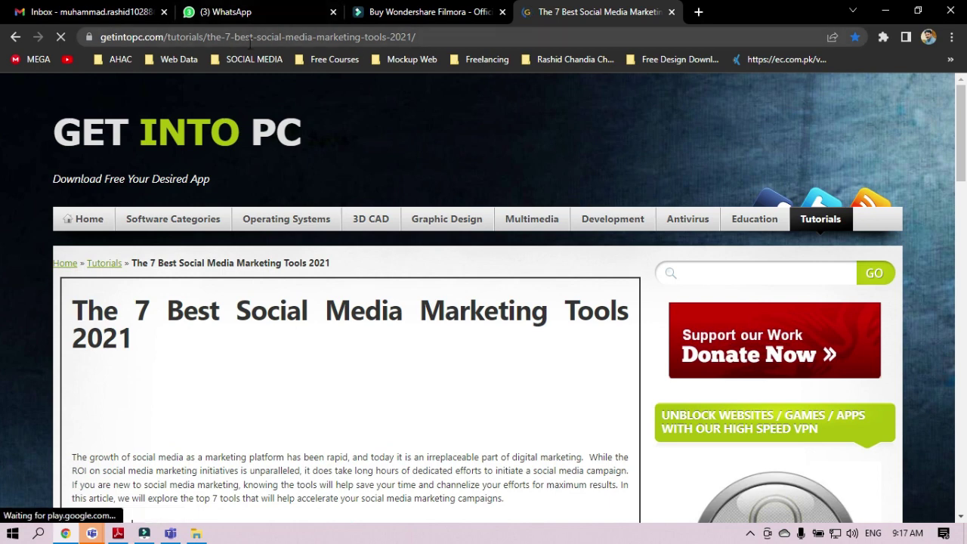
- Trim the URL to the getintopc.com home page and select its address
left_click_drag(166, 37, 423, 37)
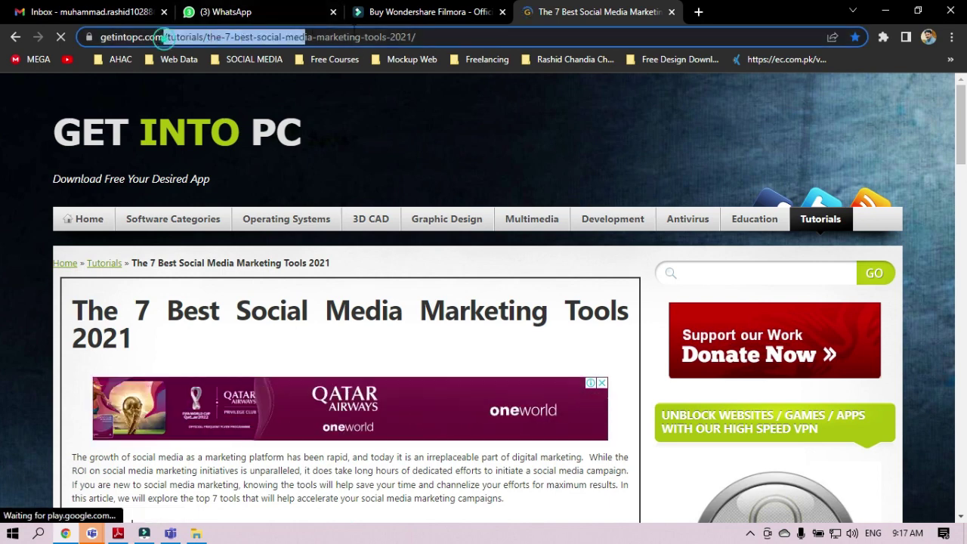
key("BackSpace")
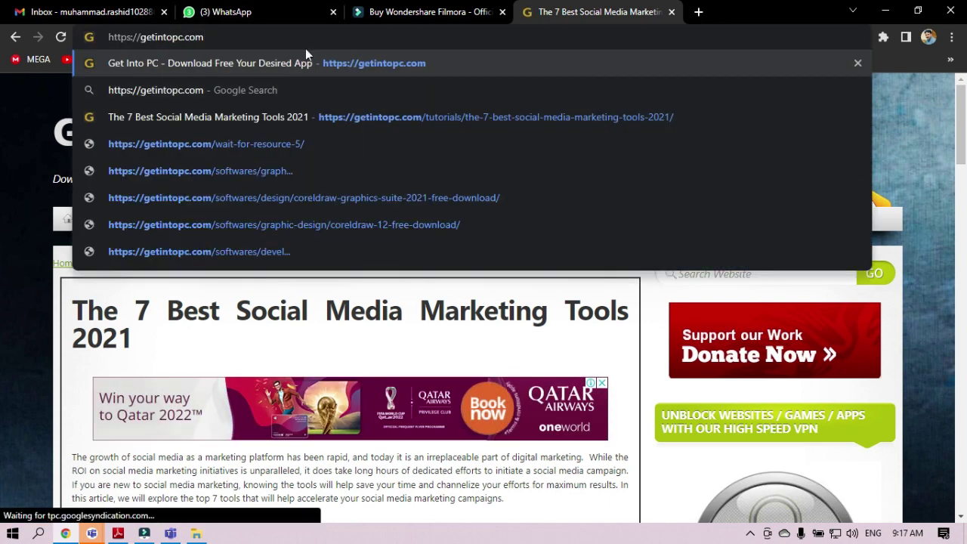
key("Return")
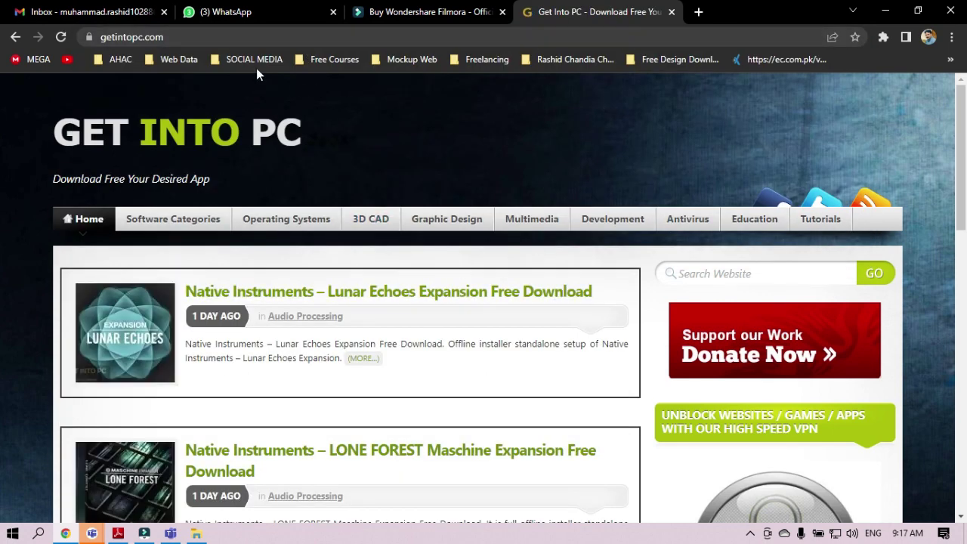
left_click(175, 37)
key("ctrl+c")
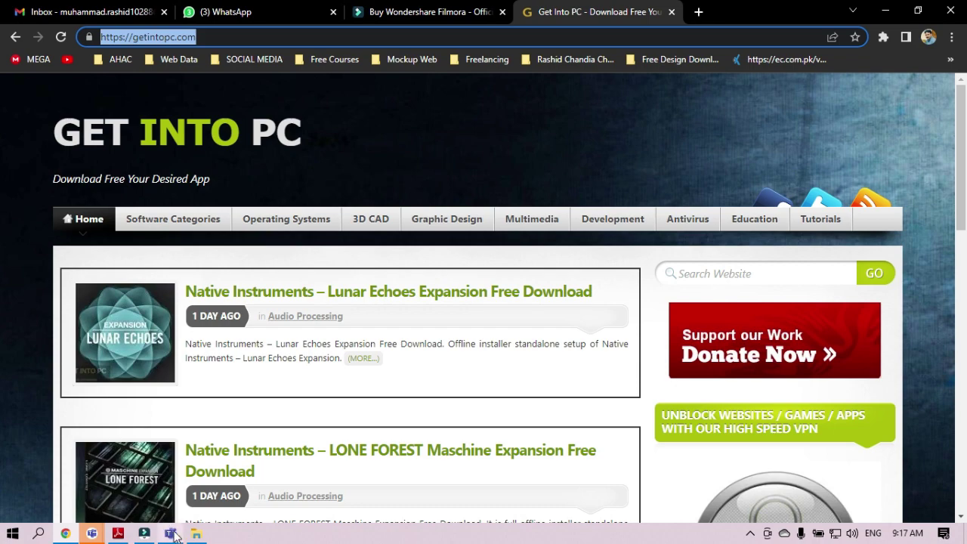
left_click(831, 436)
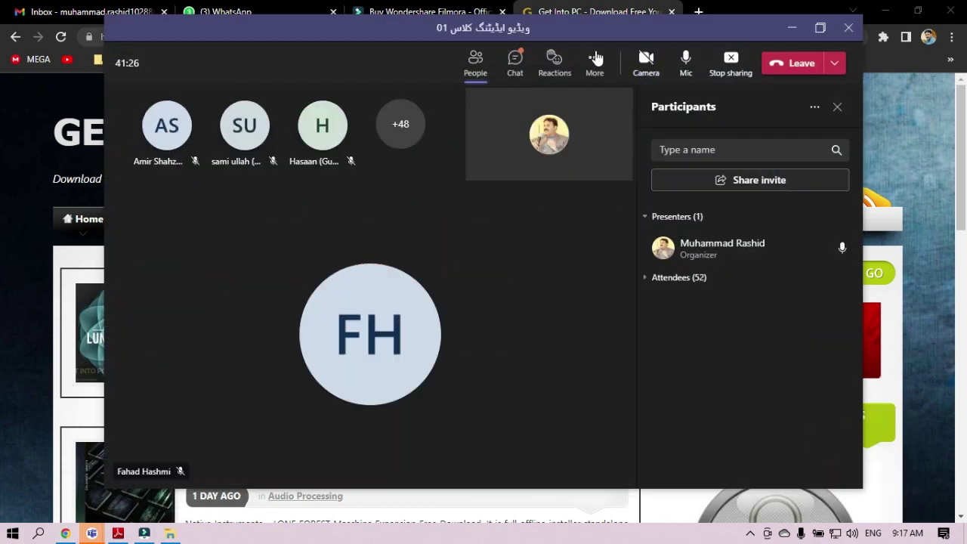
- Paste the getintopc.com link into the Teams meeting chat and send it
left_click(518, 57)
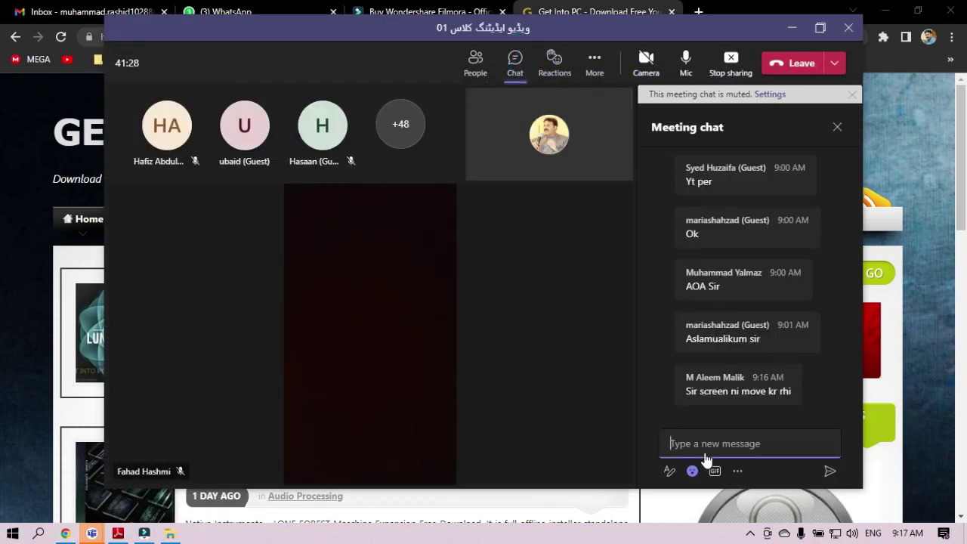
left_click(704, 442)
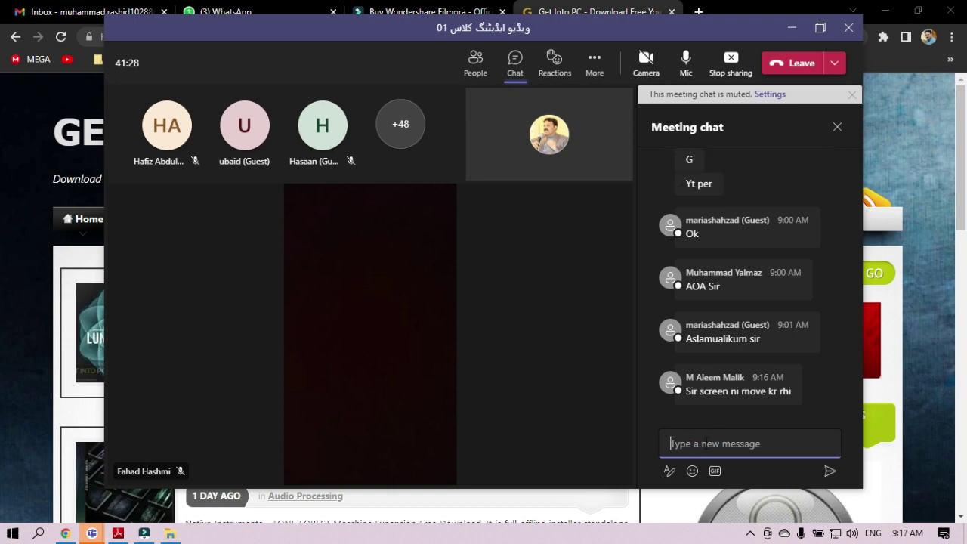
key("ctrl+v")
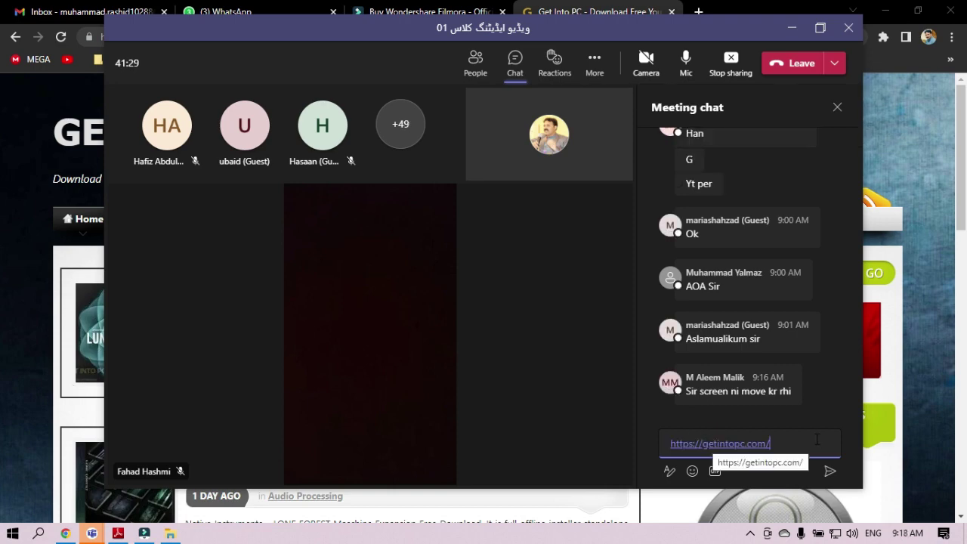
key("Return")
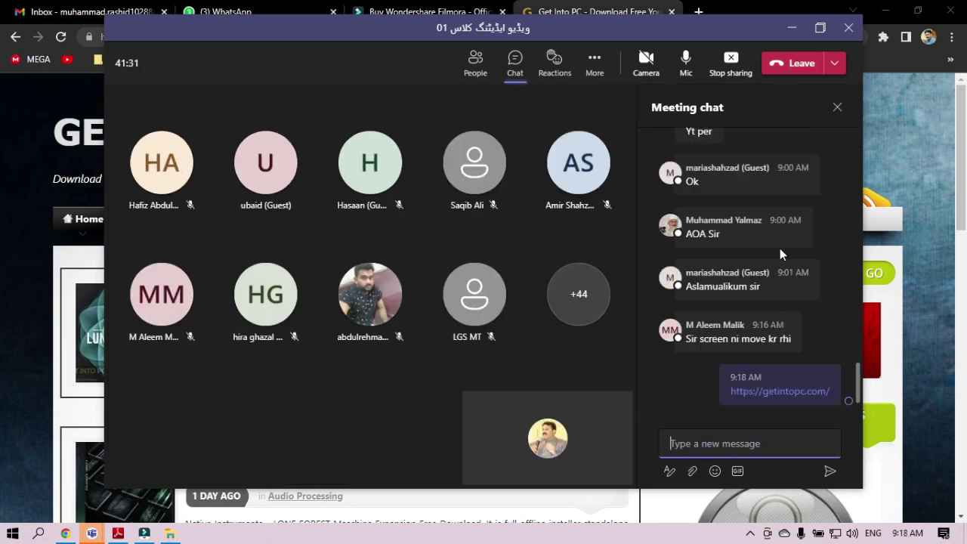
- Send the getintopc.com link to the VIDEO EDITING CLASS F_1 WhatsApp group
left_click(791, 27)
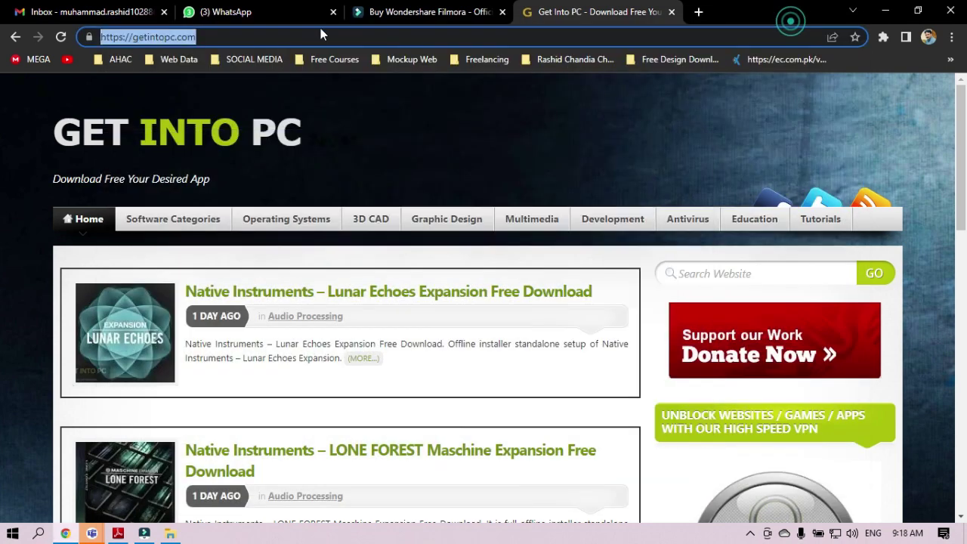
left_click(226, 11)
scroll(216, 422, "down", 5)
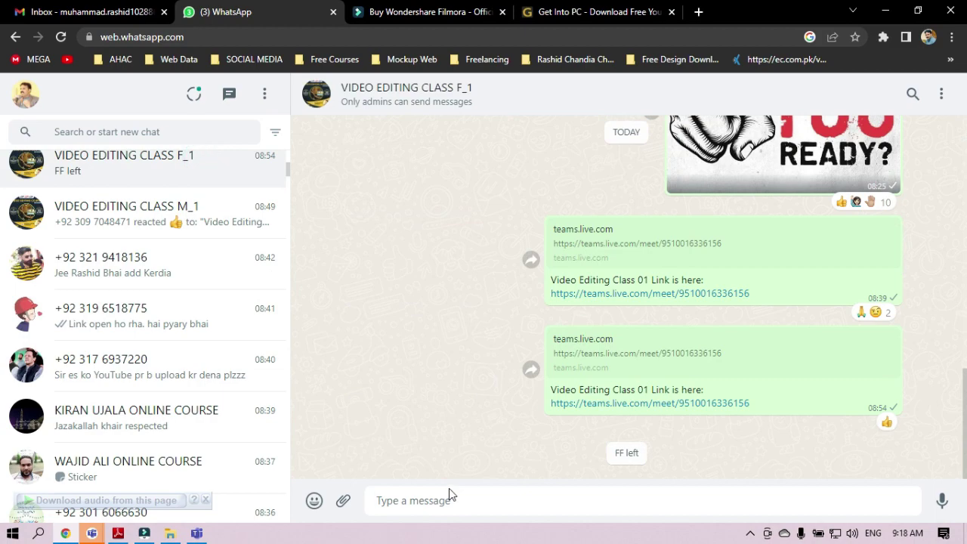
key("ctrl+v")
key("Return")
- Send the same getintopc.com link to the VIDEO EDITING CLASS M_1 group
scroll(121, 429, "down", 4)
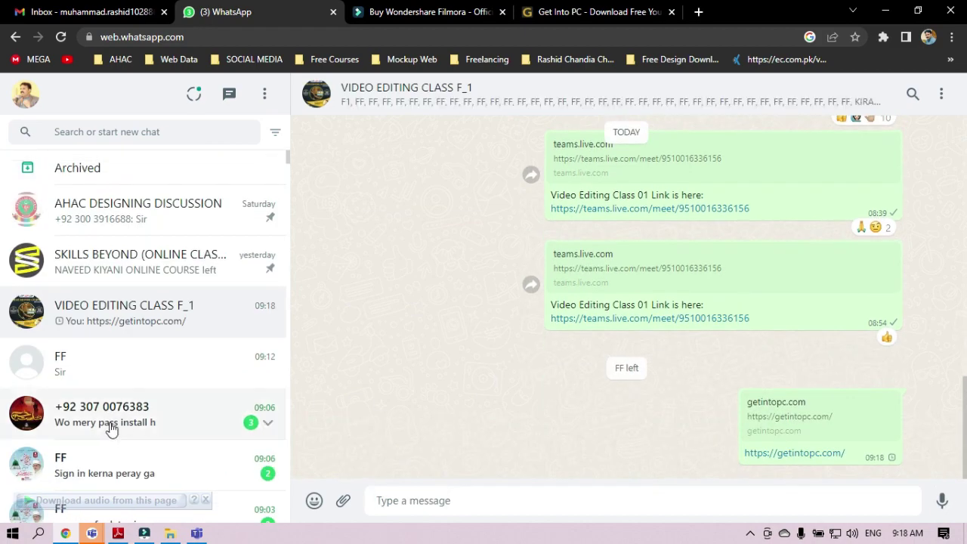
left_click(188, 291)
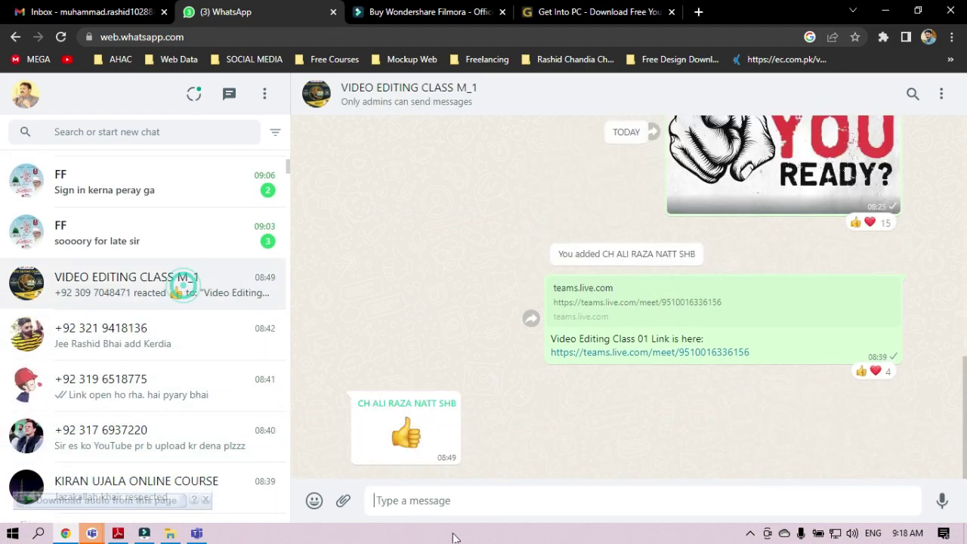
key("ctrl+v")
key("Return")
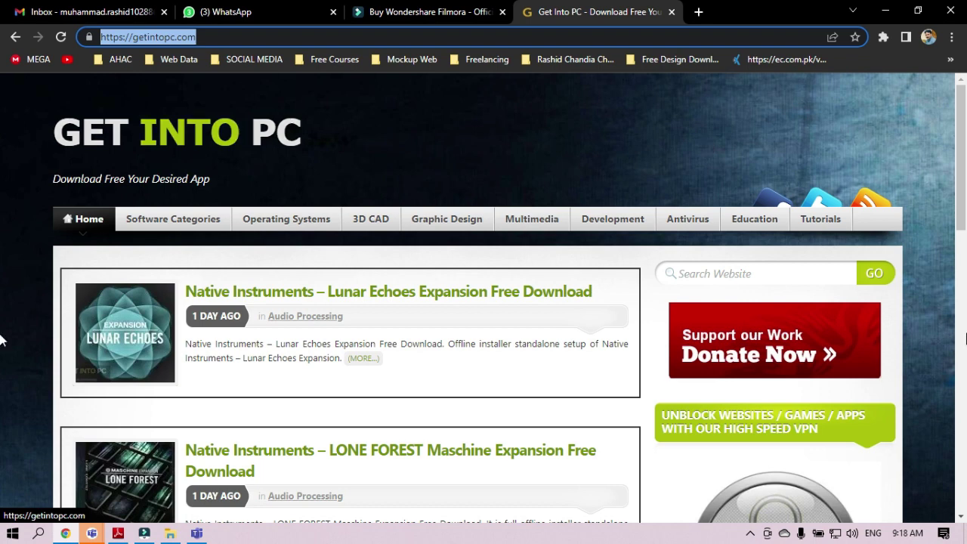
- Search the Get Into PC site for 'filmora'
left_click(946, 413)
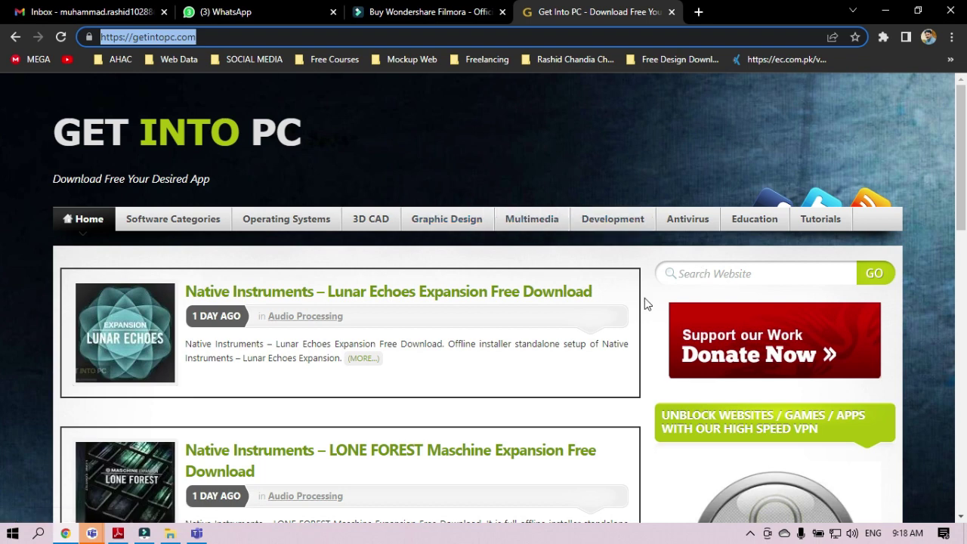
left_click(694, 276)
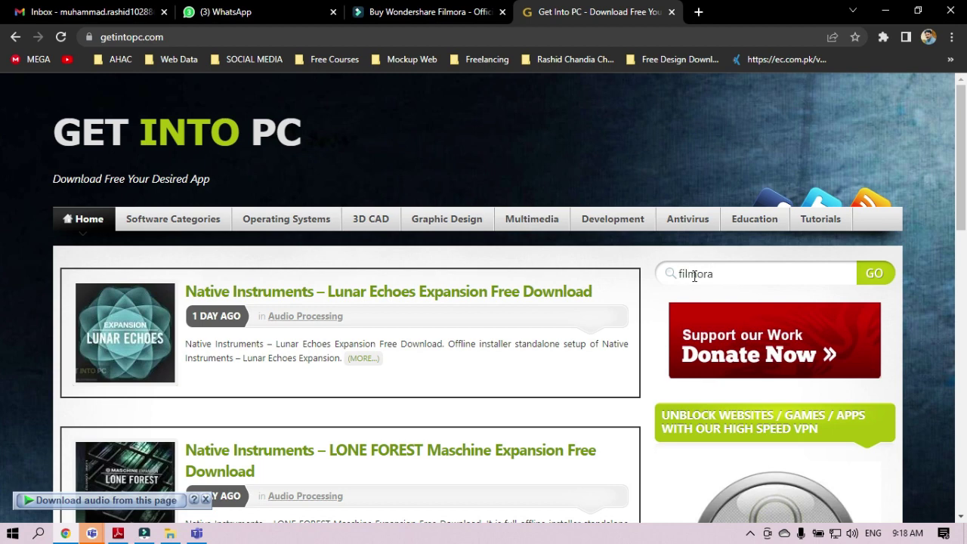
key("Return")
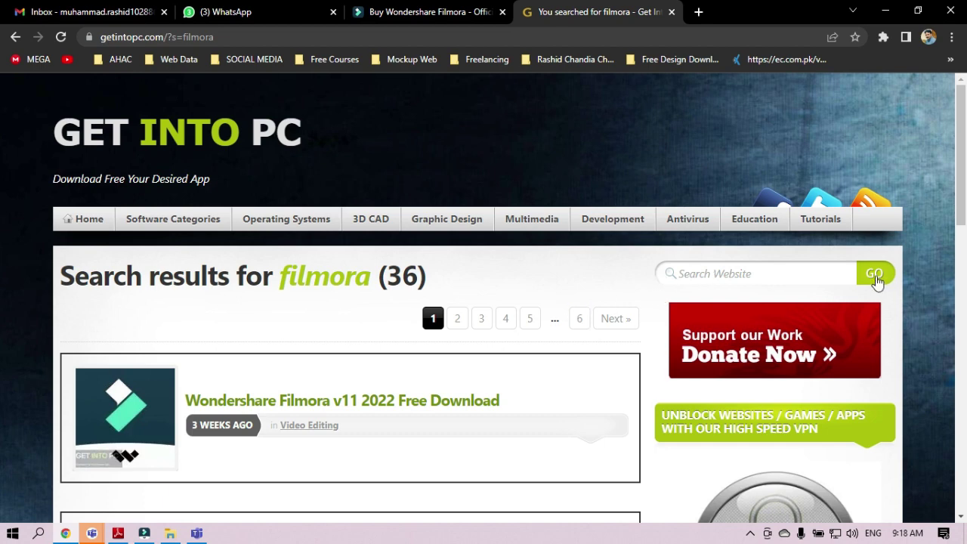
scroll(287, 382, "down", 2)
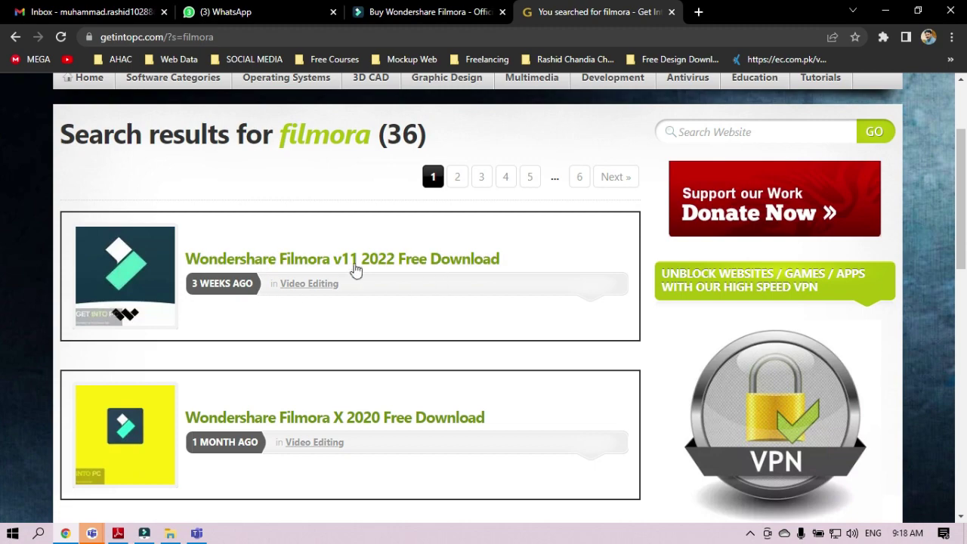
scroll(278, 325, "down", 2)
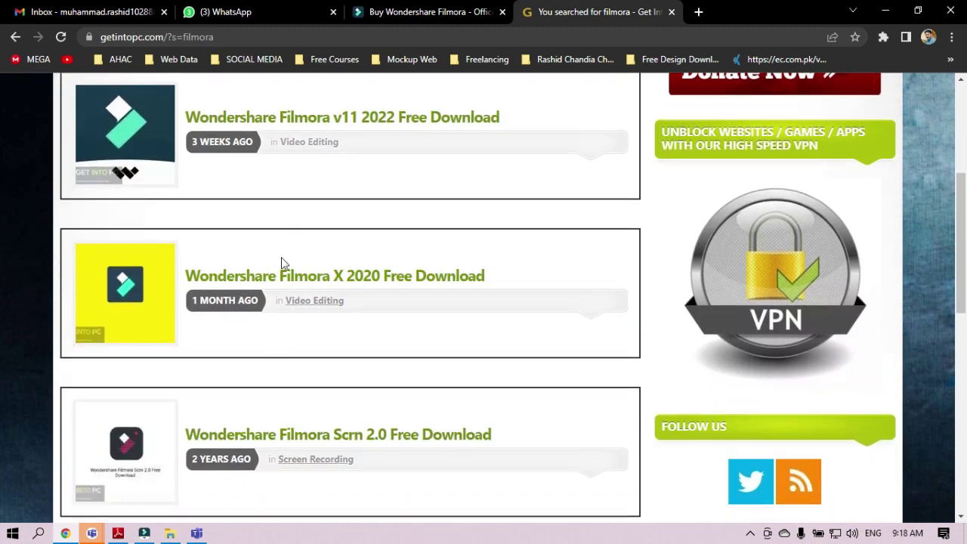
scroll(364, 278, "up", 2)
scroll(363, 278, "down", 2)
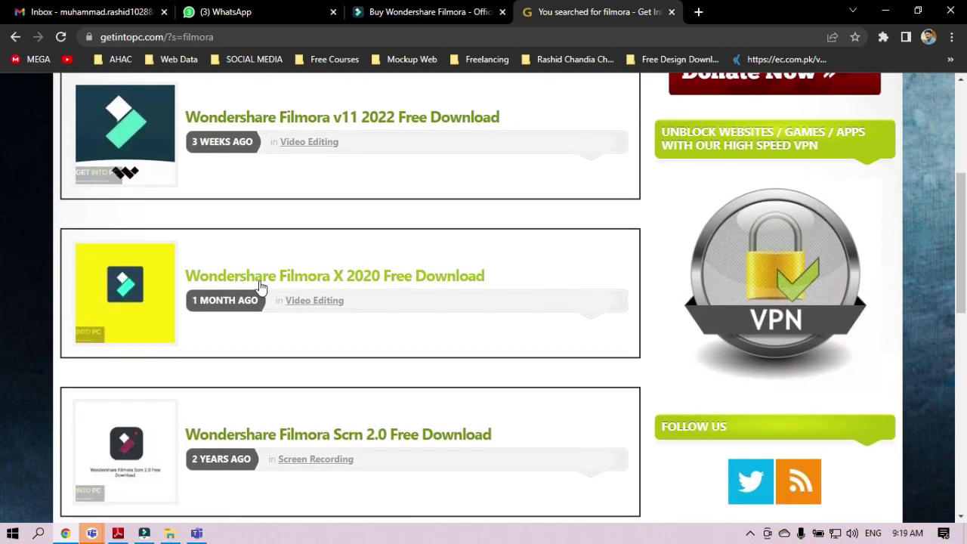
- Open the Wondershare Filmora X 2020 Free Download article and select its page address
left_click(338, 284)
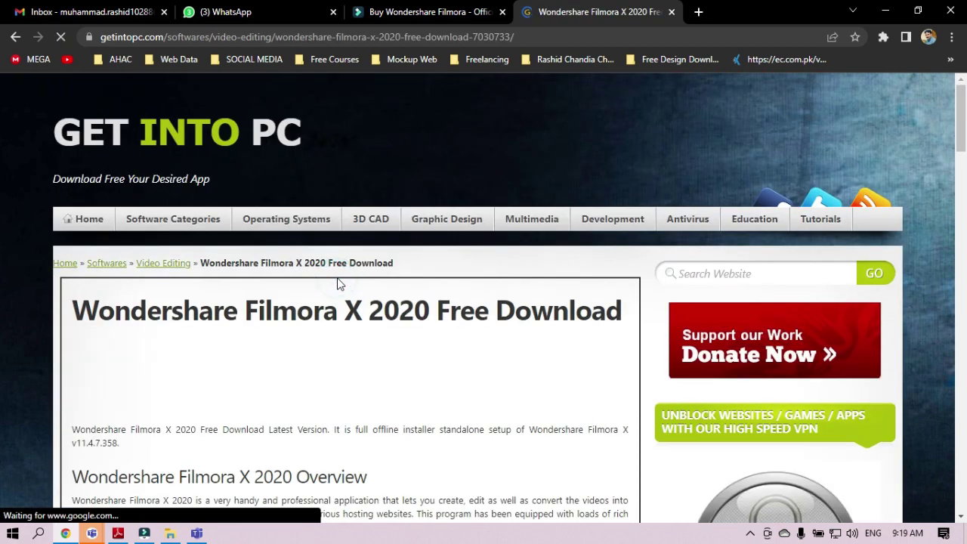
left_click(542, 31)
left_click(570, 32)
left_click_drag(590, 32, 98, 36)
key("ctrl+c")
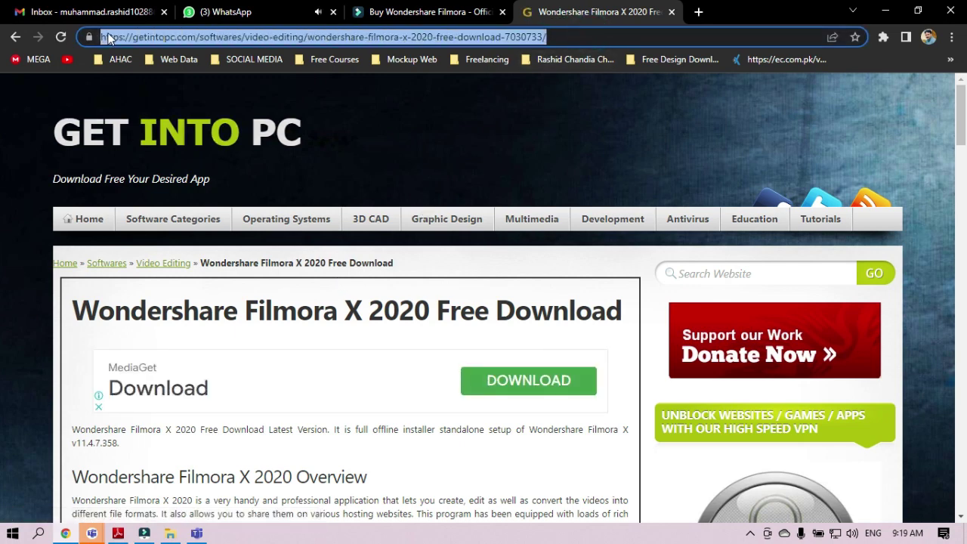
left_click(196, 533)
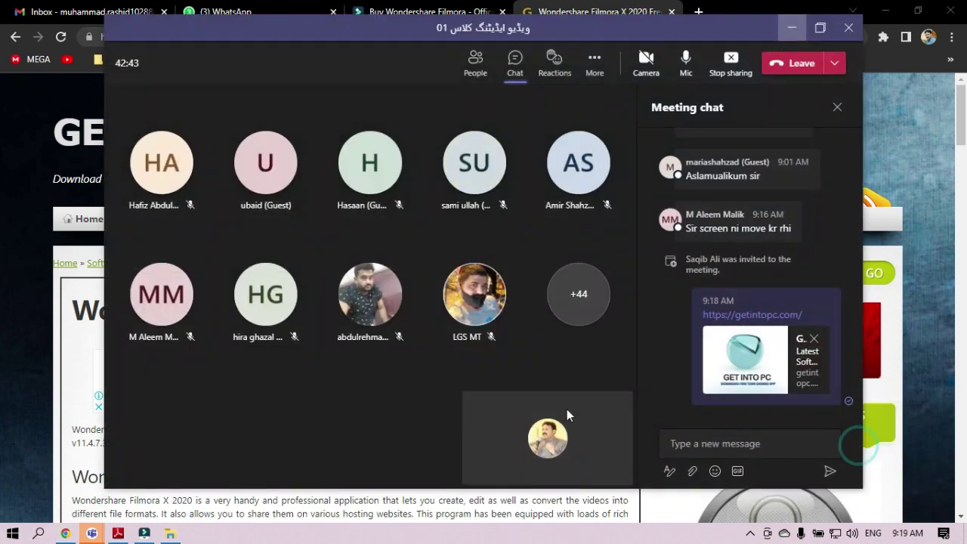
- Paste and send the copied Filmora X 2020 page link as a Teams chat message
left_click(672, 443)
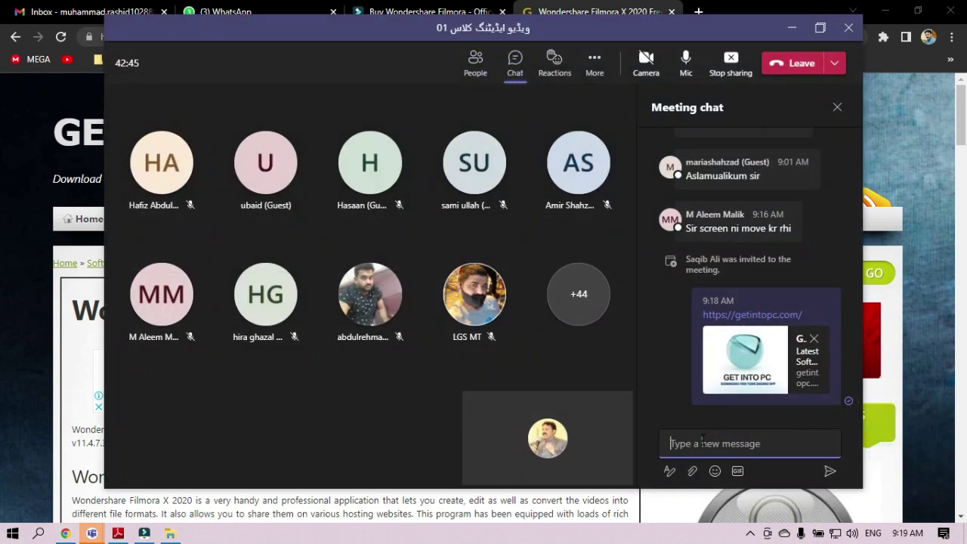
key("ctrl+v")
key("Return")
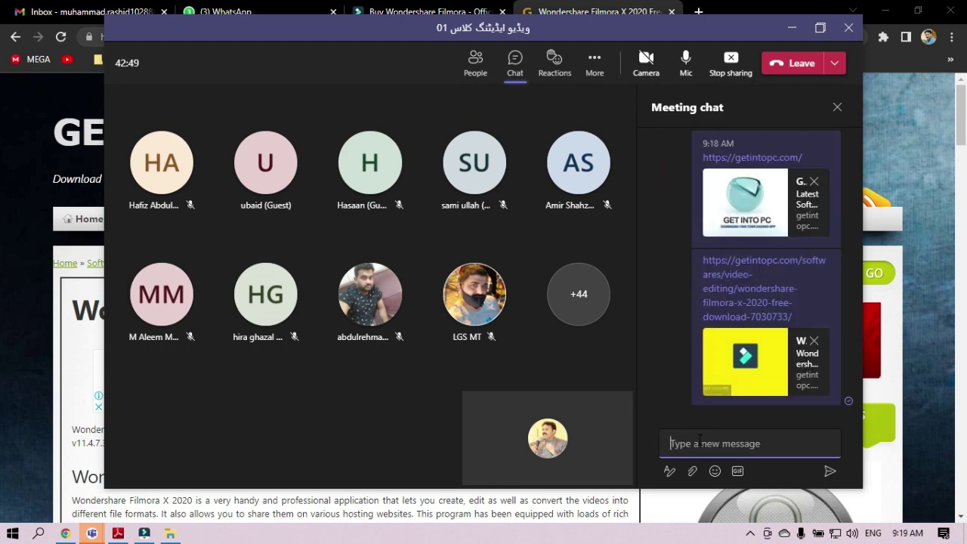
left_click(792, 27)
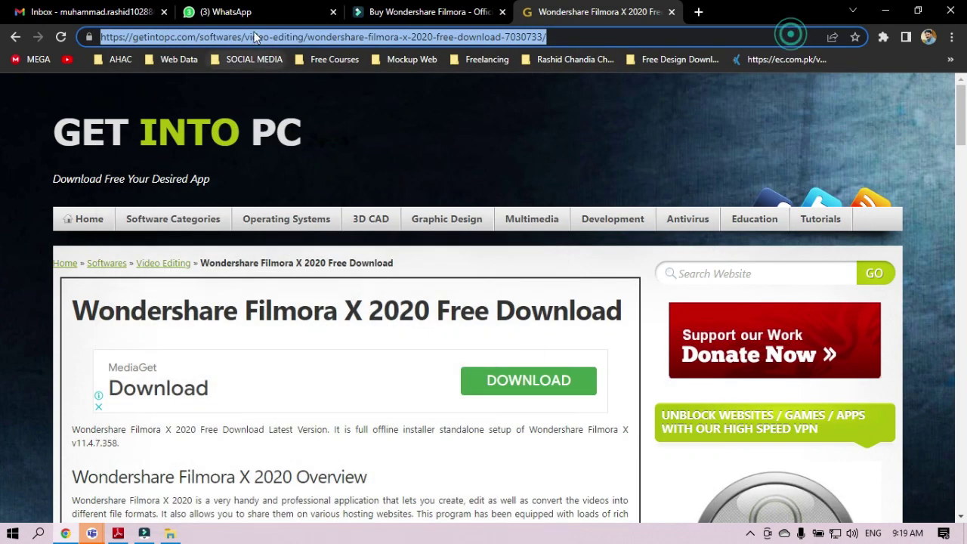
left_click(260, 16)
- Send the Filmora X 2020 page link to the VIDEO EDITING CLASS M_1 group
scroll(151, 427, "down", 5)
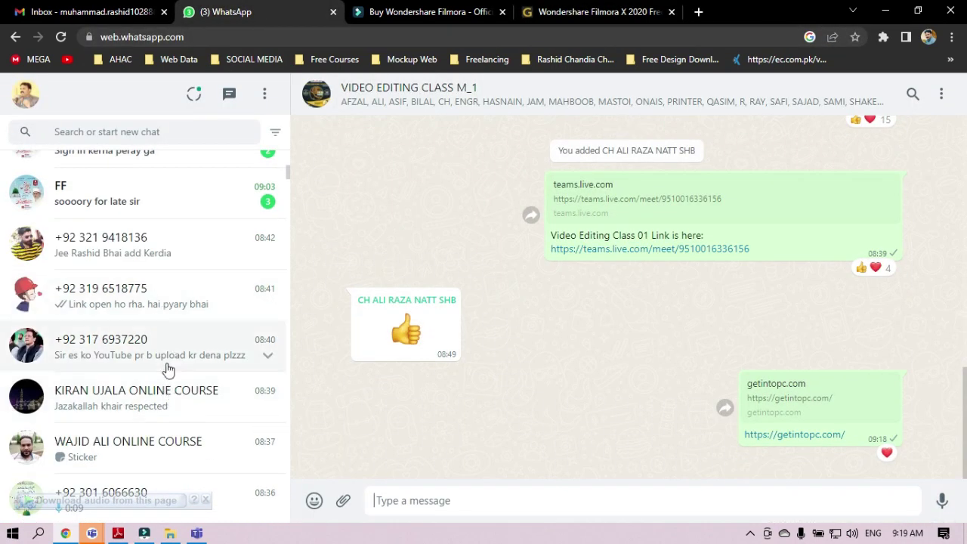
scroll(166, 367, "up", 5)
scroll(191, 322, "up", 1)
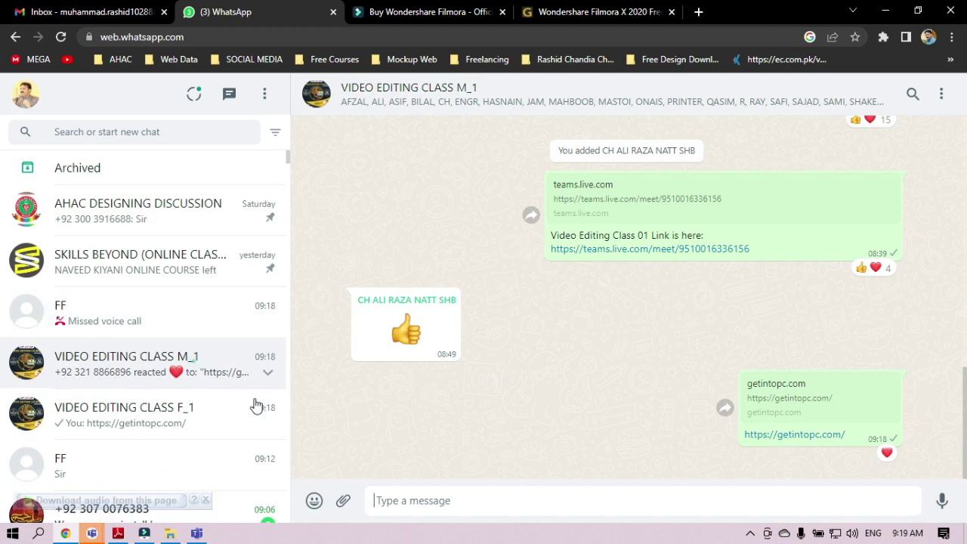
key("ctrl+v")
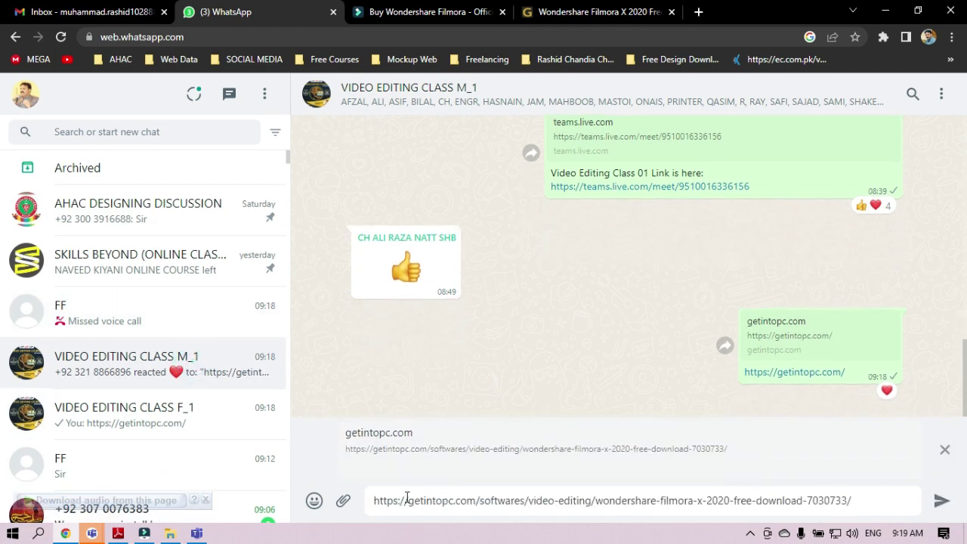
key("Return")
- Send the same Filmora link to the F_1 group and return to the download page
left_click(454, 496)
key("ctrl+v")
key("Return")
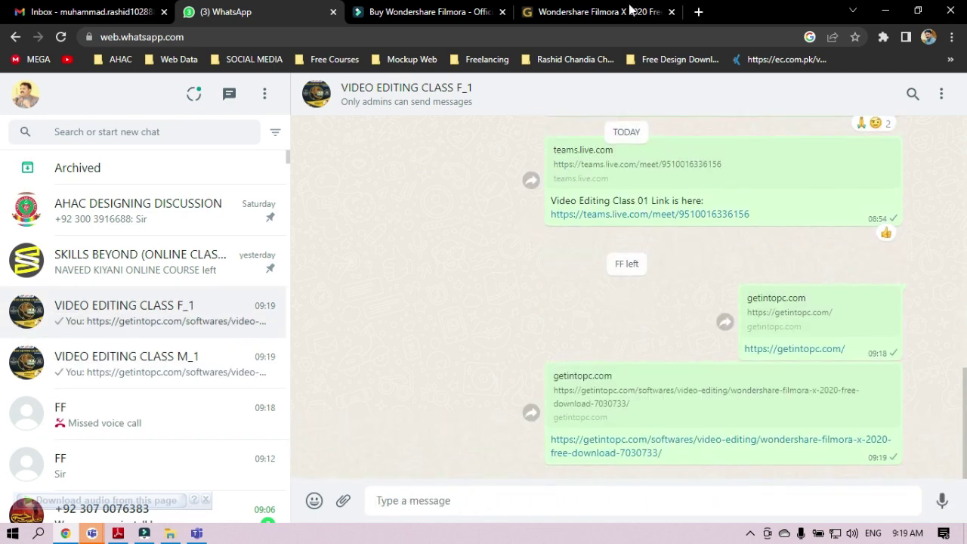
left_click(597, 12)
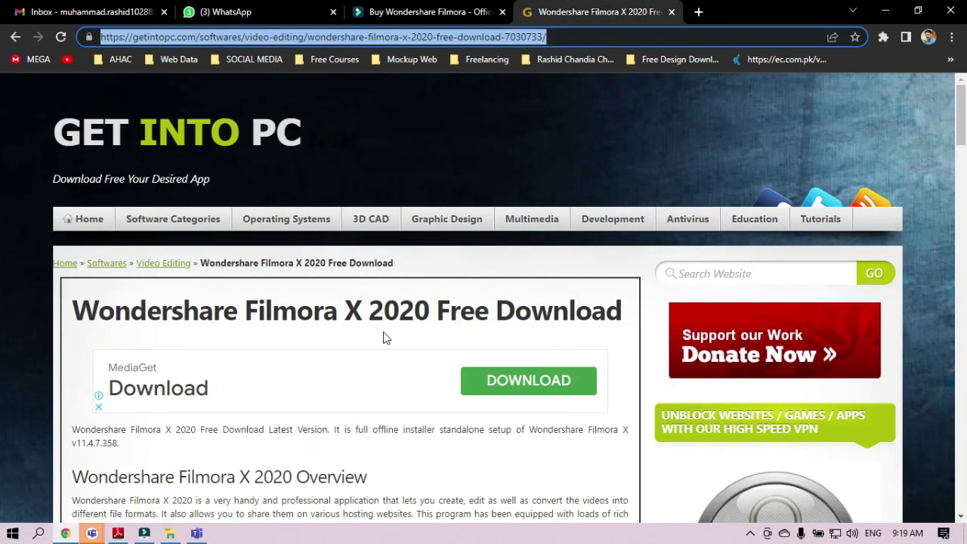
- Scroll the Filmora X 2020 page, highlighting the Overview, Technical Setup Details and System Requirements headings
scroll(458, 321, "down", 4)
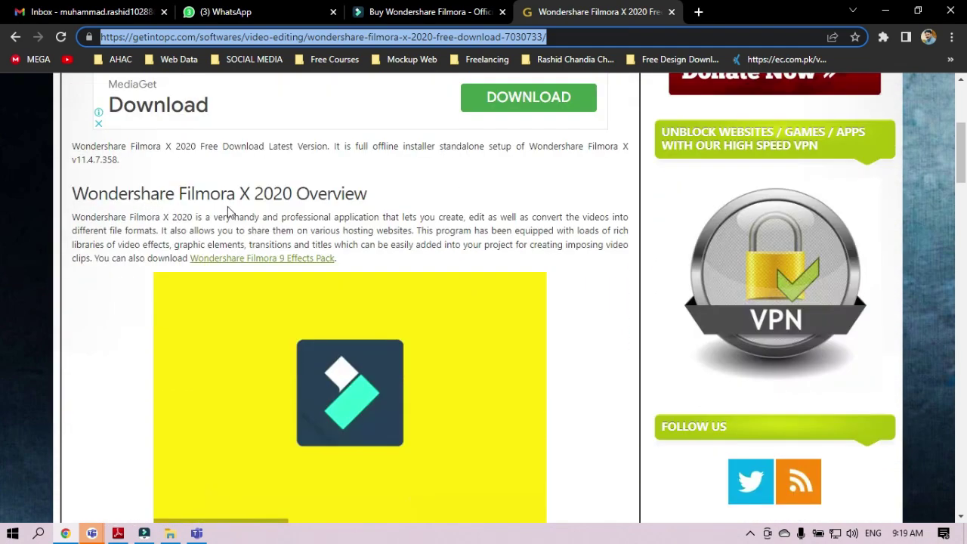
triple_click(117, 200)
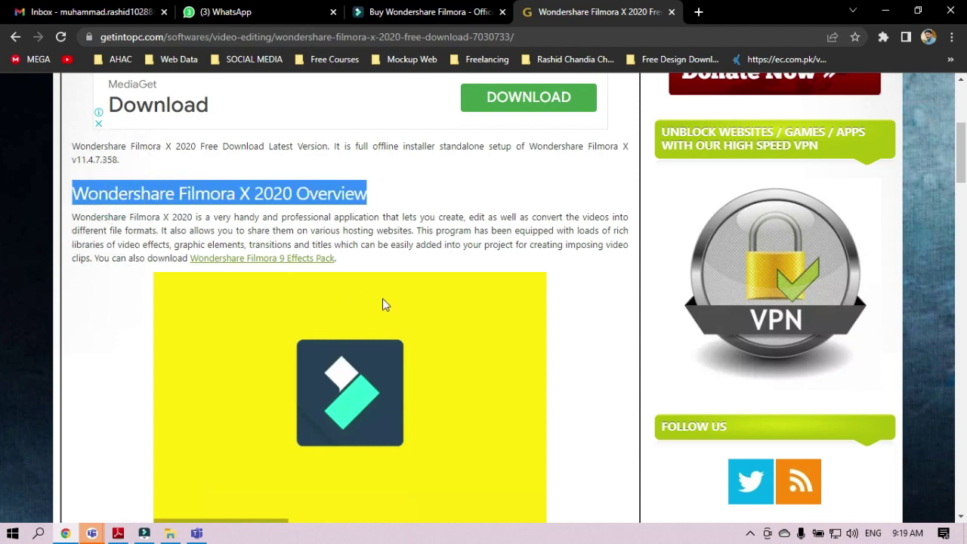
scroll(382, 303, "down", 9)
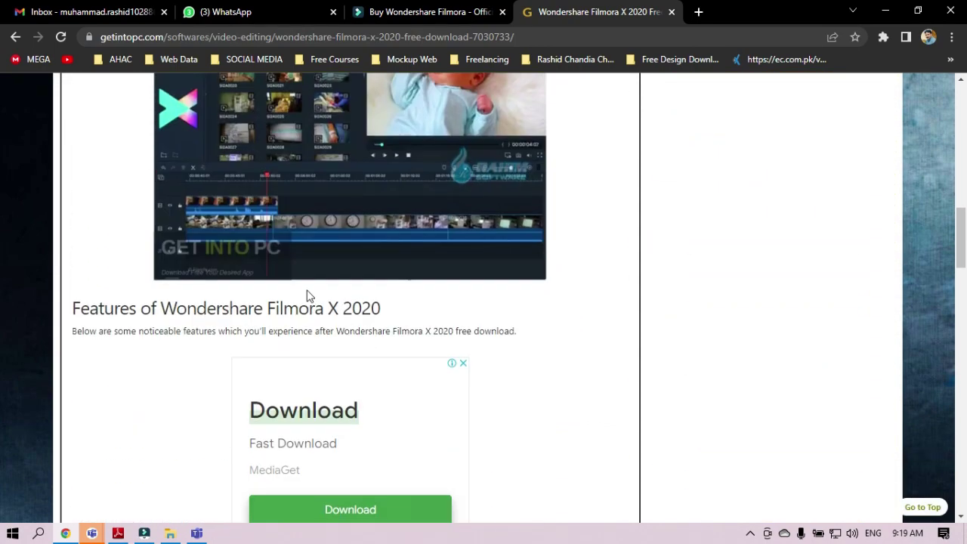
scroll(307, 296, "down", 1)
scroll(235, 254, "down", 3)
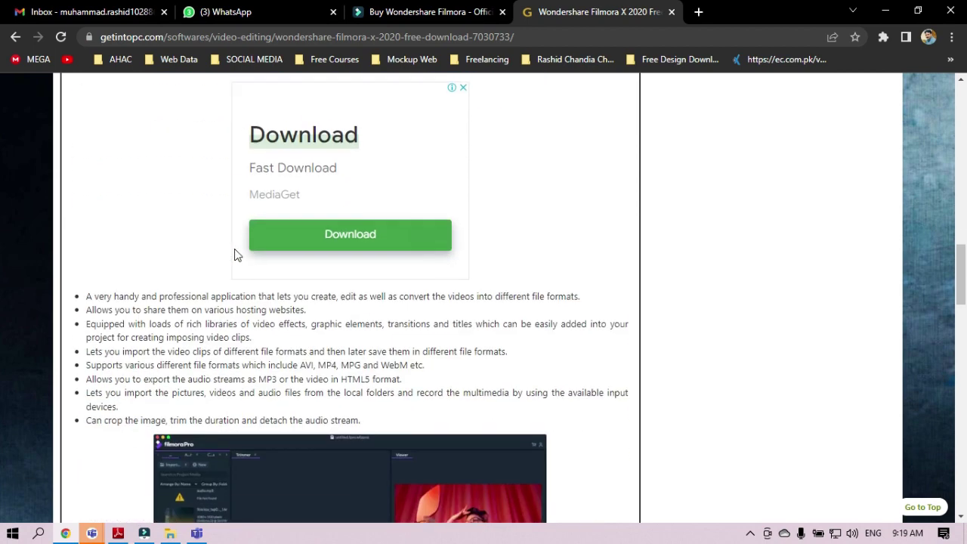
left_click(163, 288)
scroll(351, 335, "down", 7)
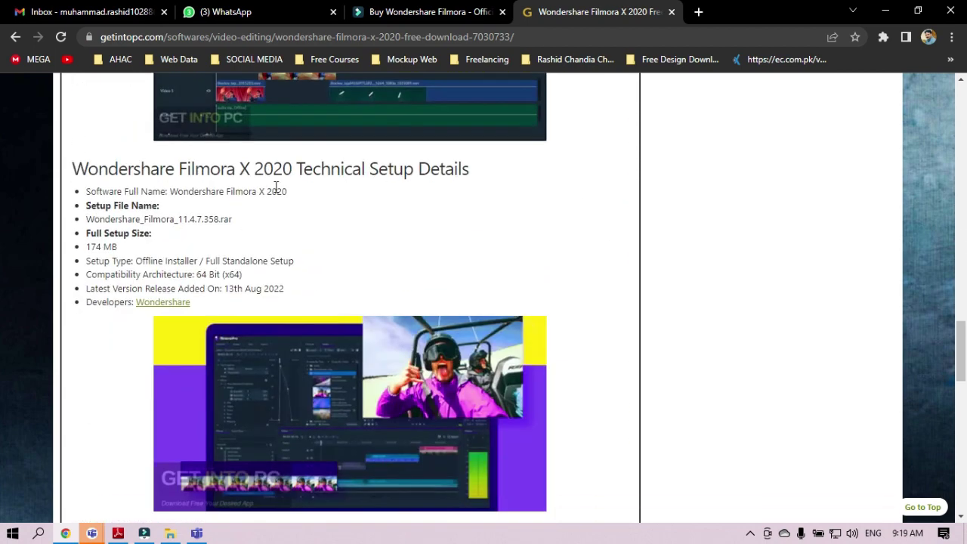
left_click(364, 170)
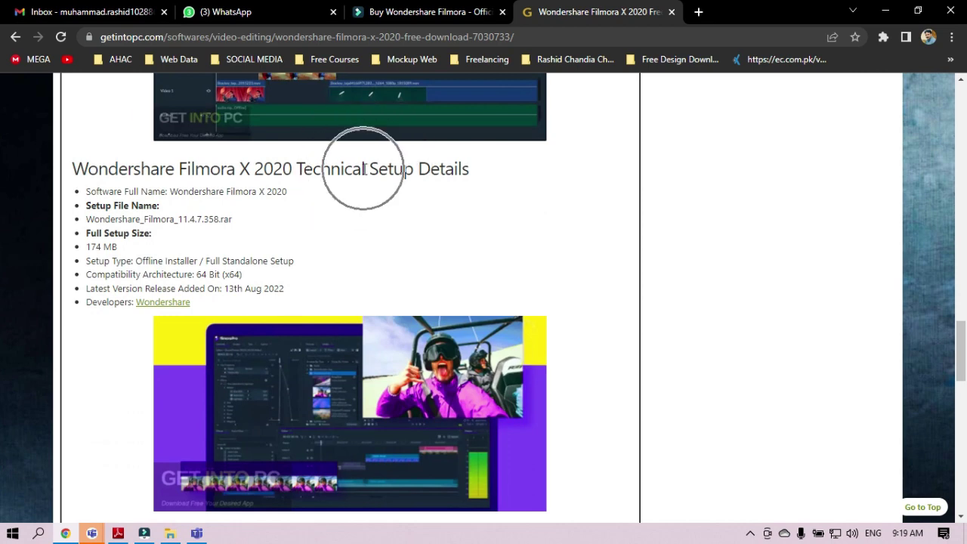
triple_click(237, 175)
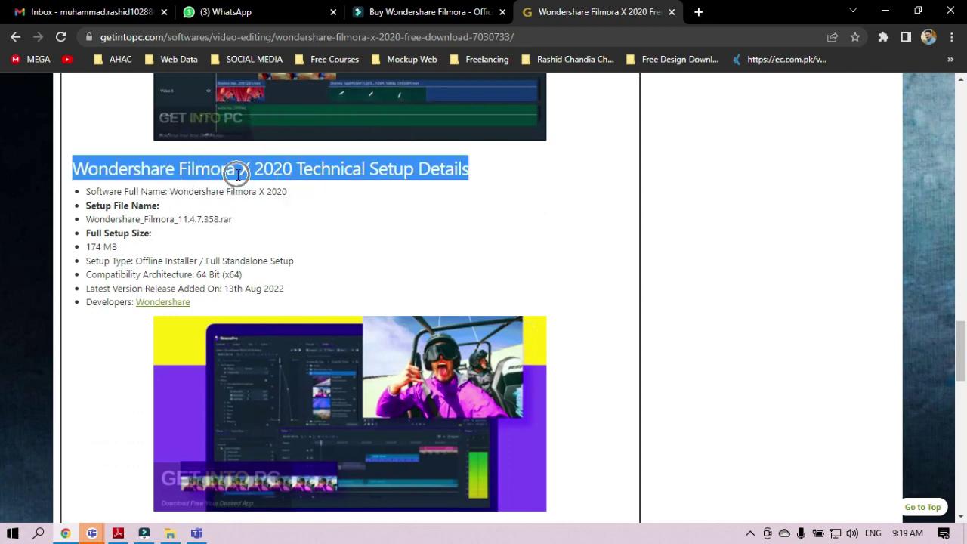
scroll(355, 274, "down", 6)
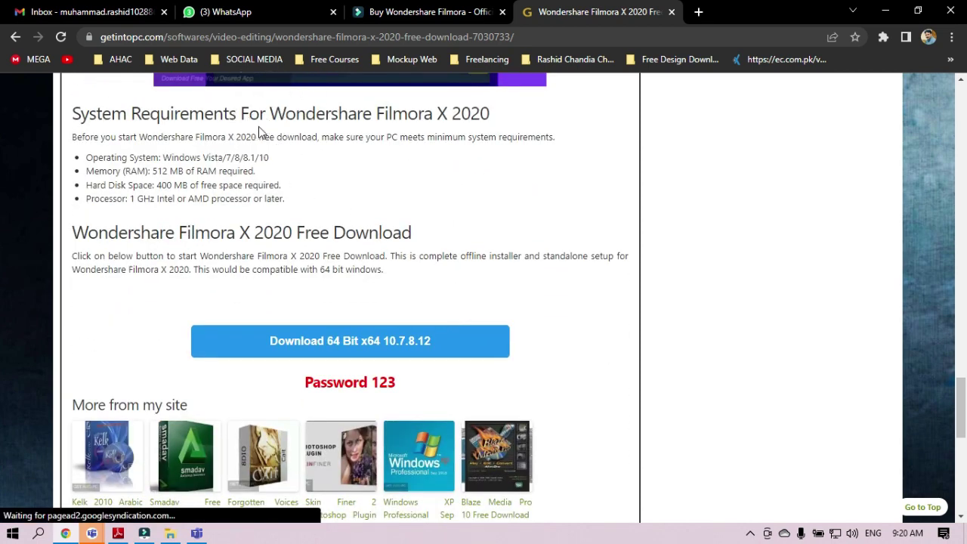
triple_click(189, 115)
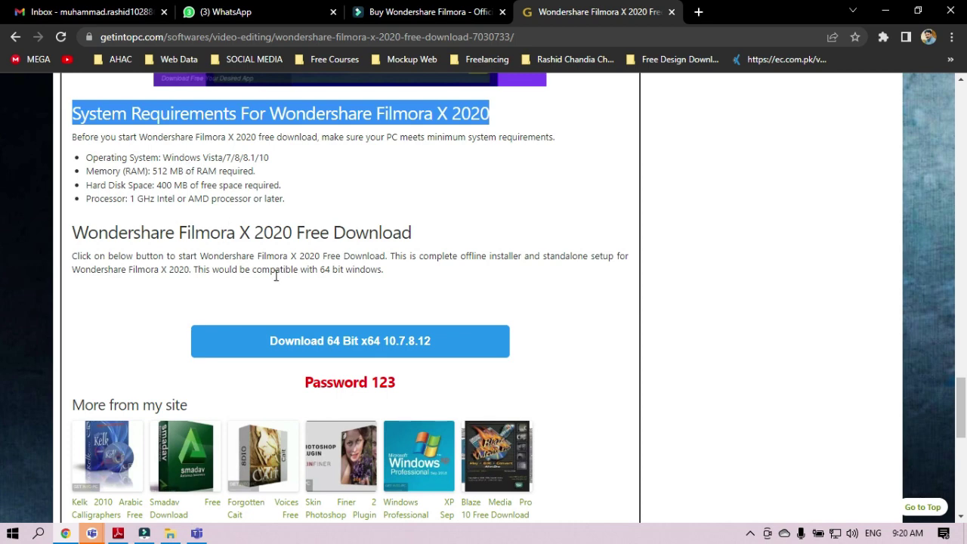
scroll(325, 288, "down", 1)
- Request the 'Download 64 Bit x64 10.7.8.12' file, opening the wait page in a new tab
left_click(216, 164)
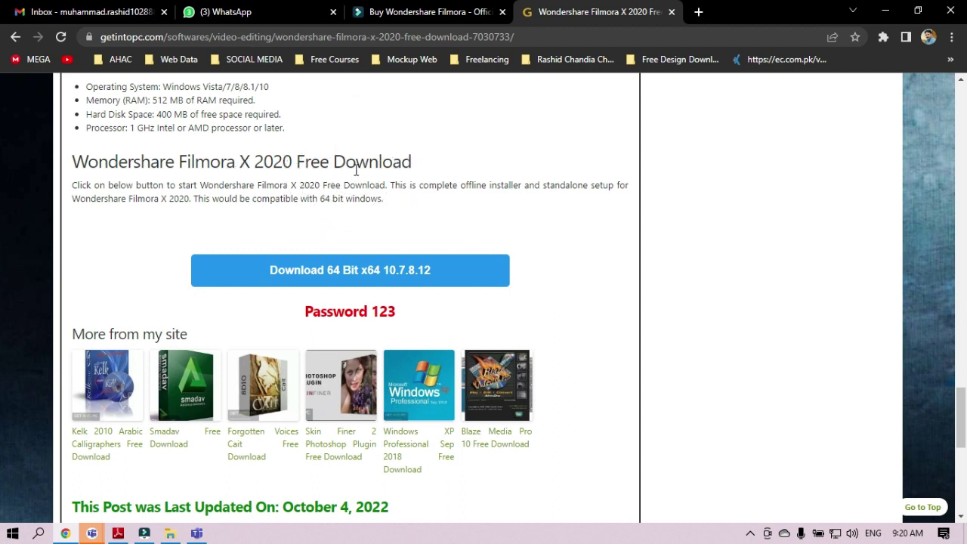
left_click(338, 274)
left_click(338, 274)
left_click(338, 273)
left_click(337, 273)
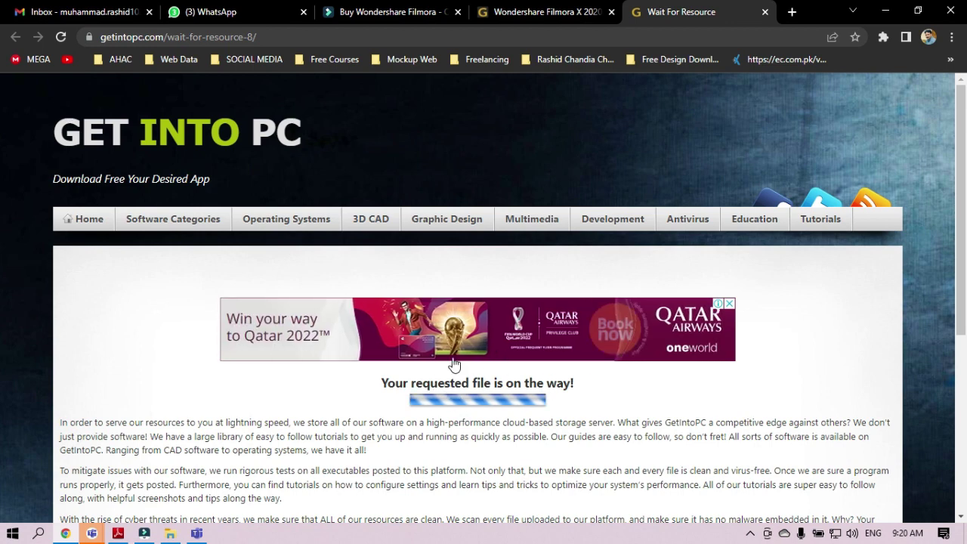
- Wait on the Get Into PC page until IDM offers the 390.94 MB Filmora file
left_click(928, 410)
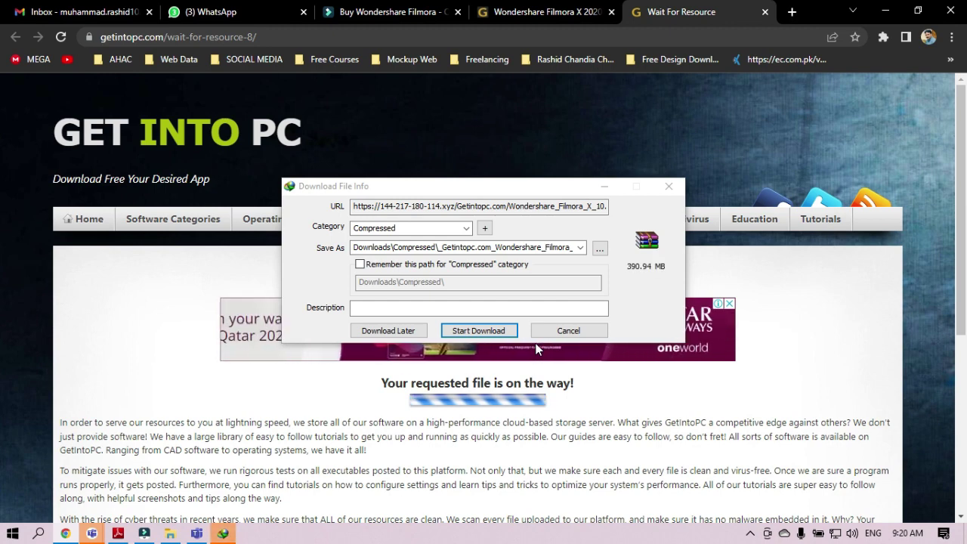
- Start the Filmora download, then minimise IDM's progress window and Chrome to reveal lecture 01.pdf
left_click(494, 330)
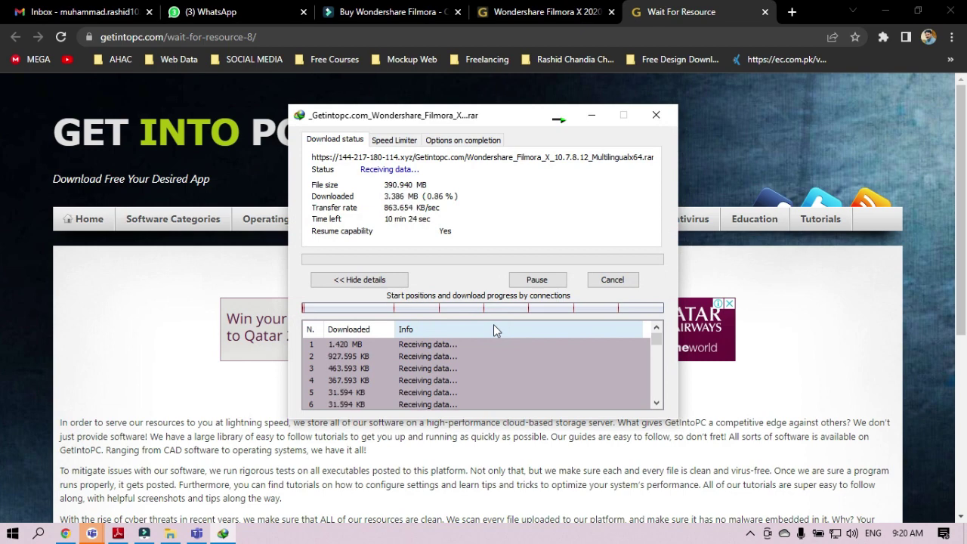
left_click(591, 115)
left_click(884, 12)
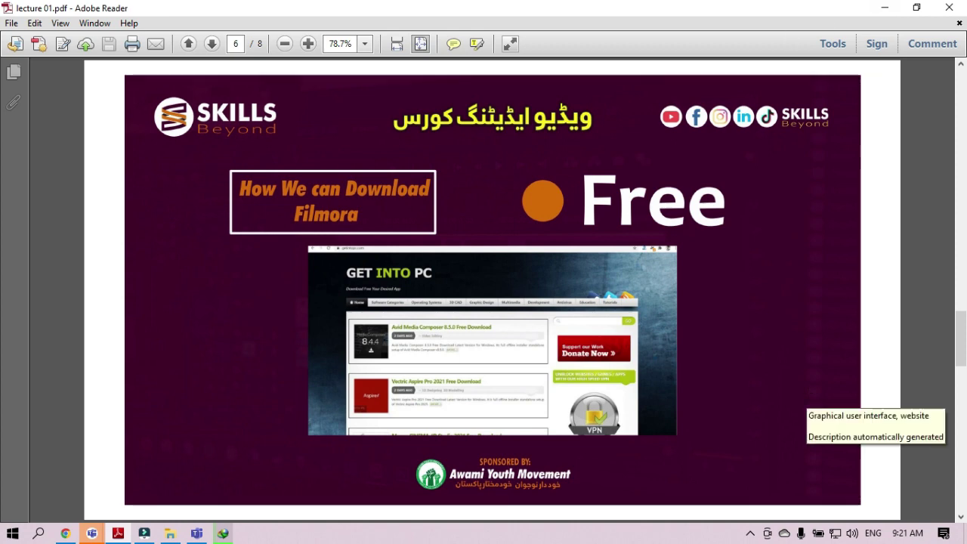
- Glance at IDM's download progress, minimise it, and scroll the lecture to page 7
left_click(223, 528)
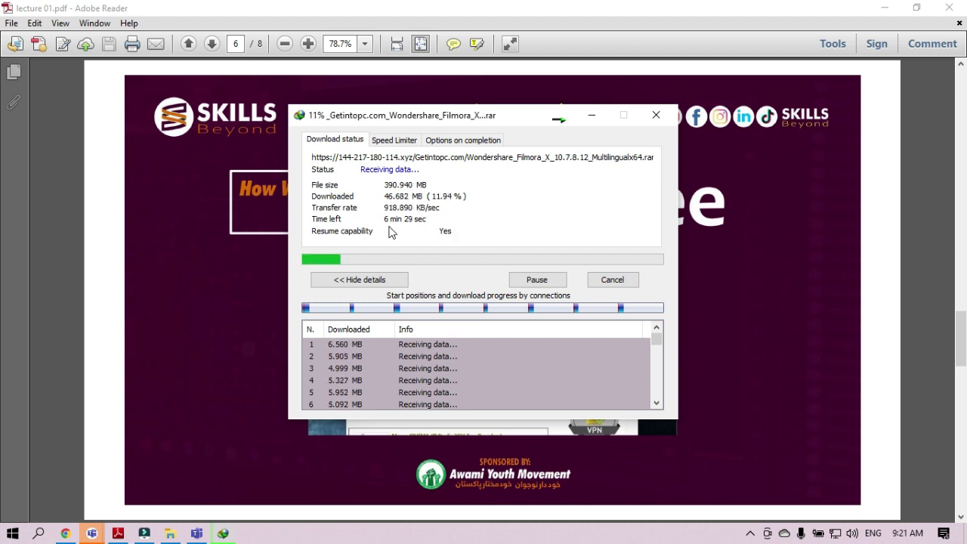
left_click(592, 116)
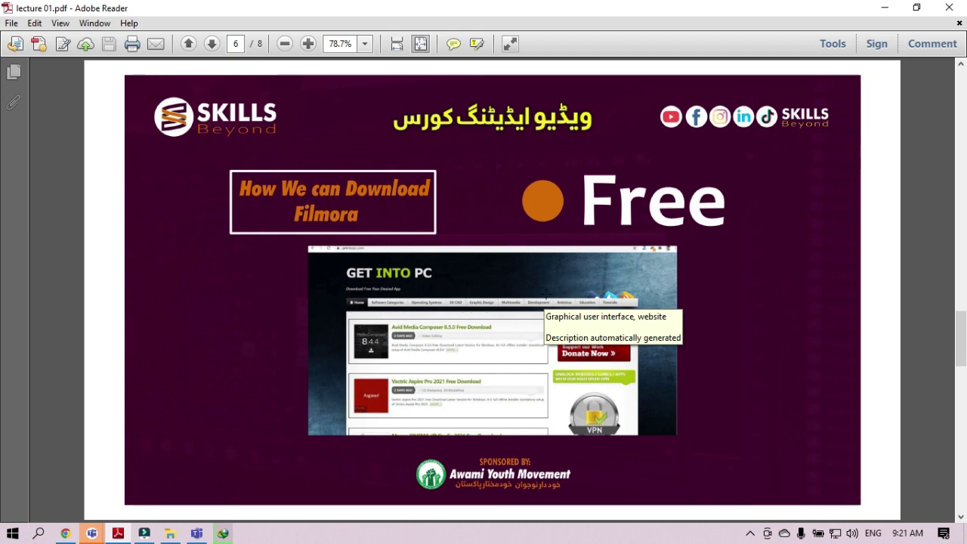
scroll(546, 296, "down", 1)
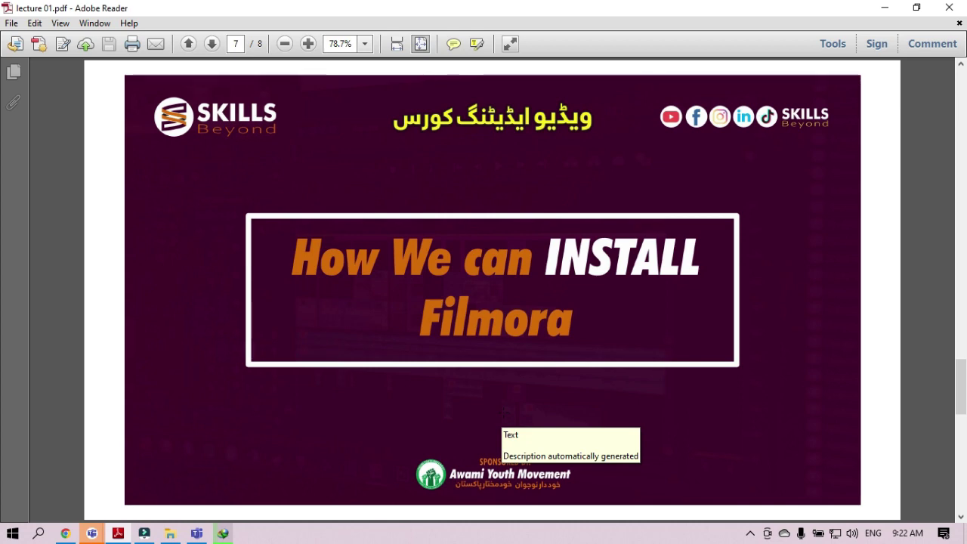
- Close IDM's progress window, minimise Adobe Reader, and open This PC from the desktop
left_click(223, 533)
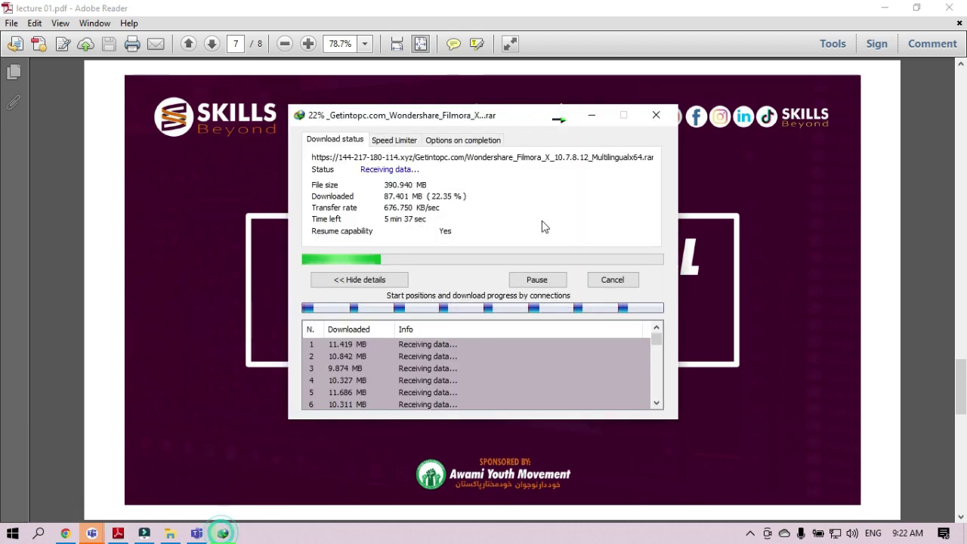
left_click(656, 115)
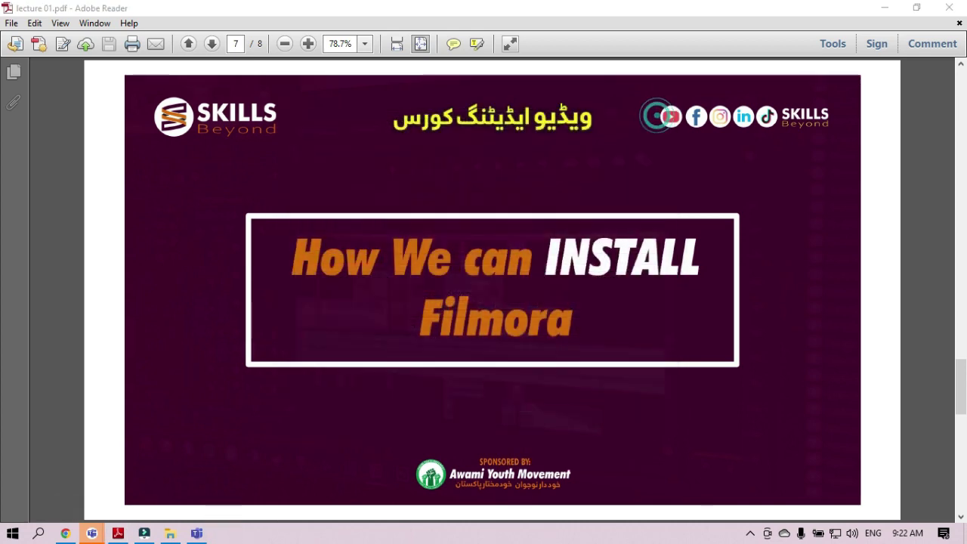
left_click(886, 9)
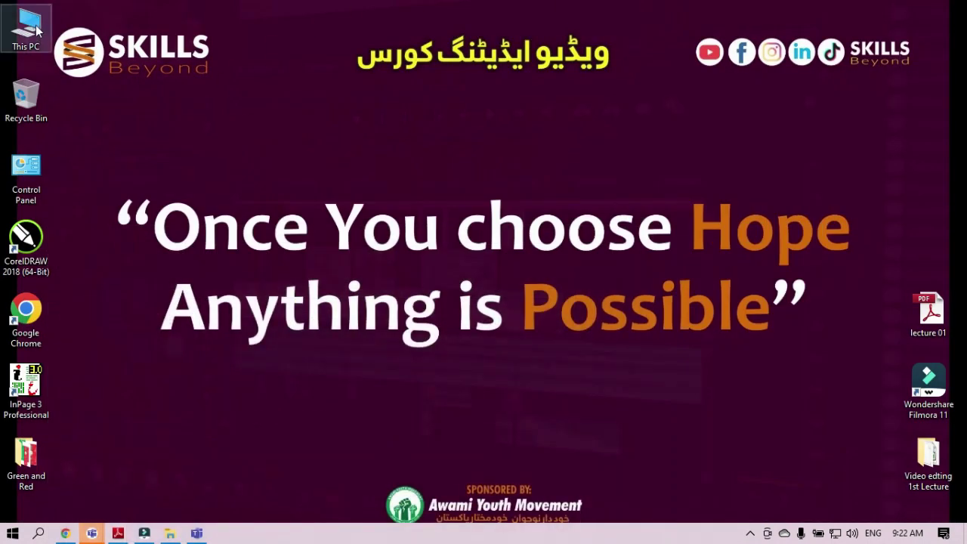
double_click(30, 29)
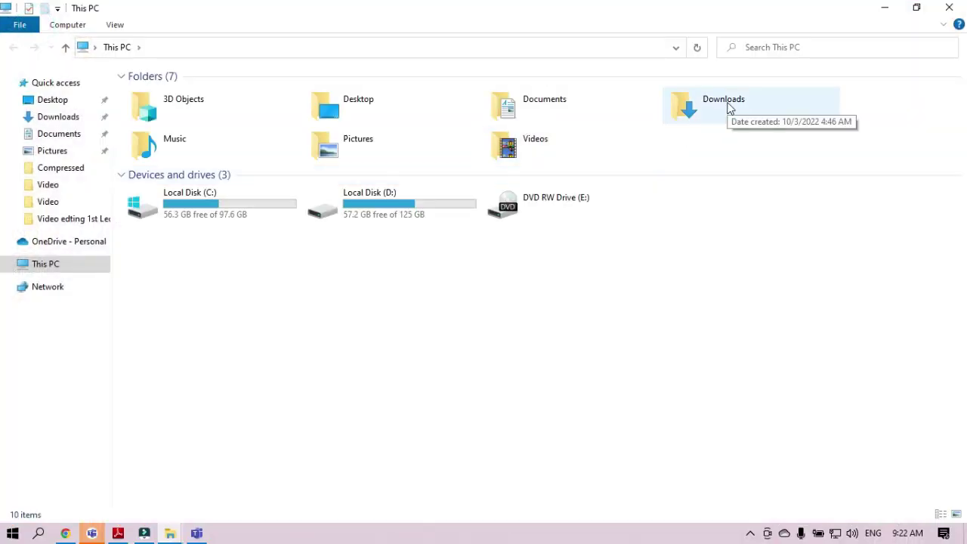
- Go to Downloads\Compressed and delete the extracted Filmora 11.6.3.639 folder
double_click(728, 108)
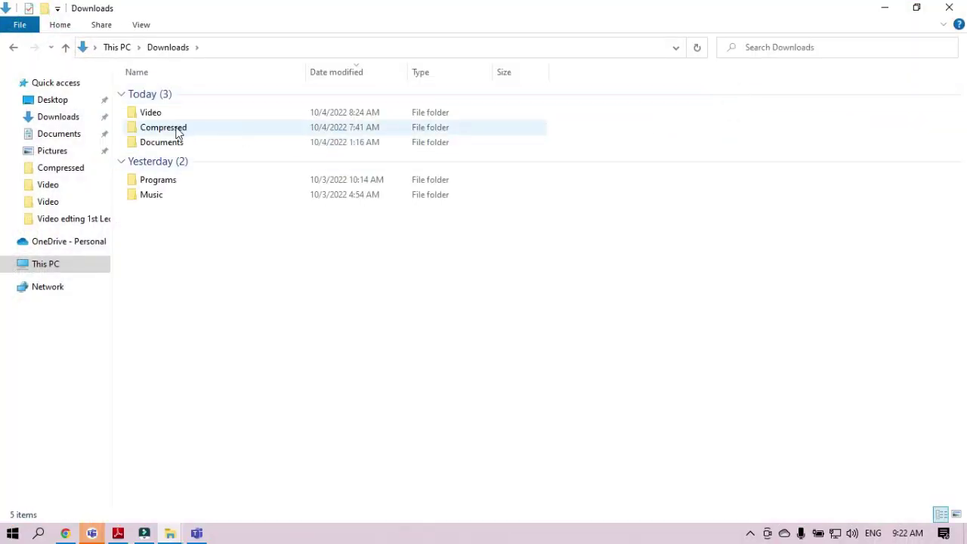
double_click(178, 129)
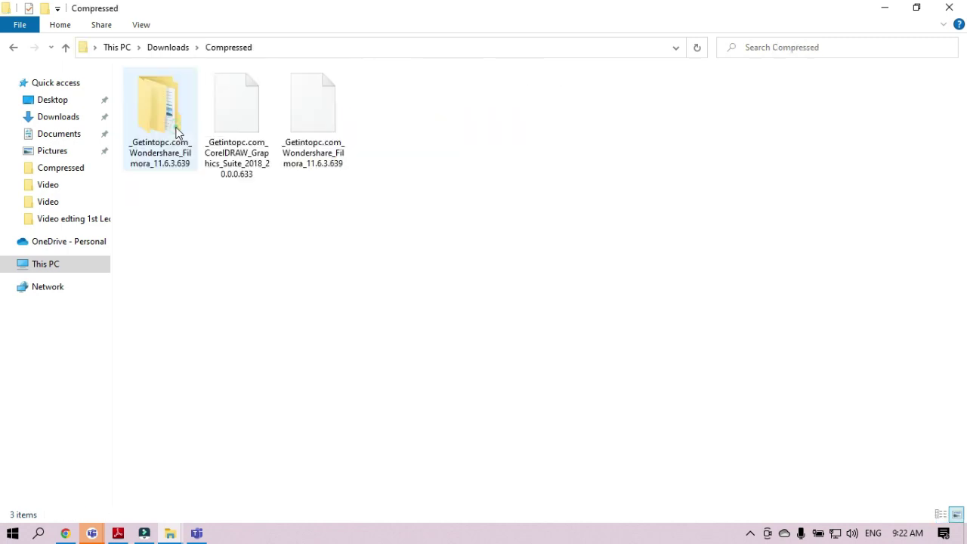
left_click(194, 143)
key("Delete")
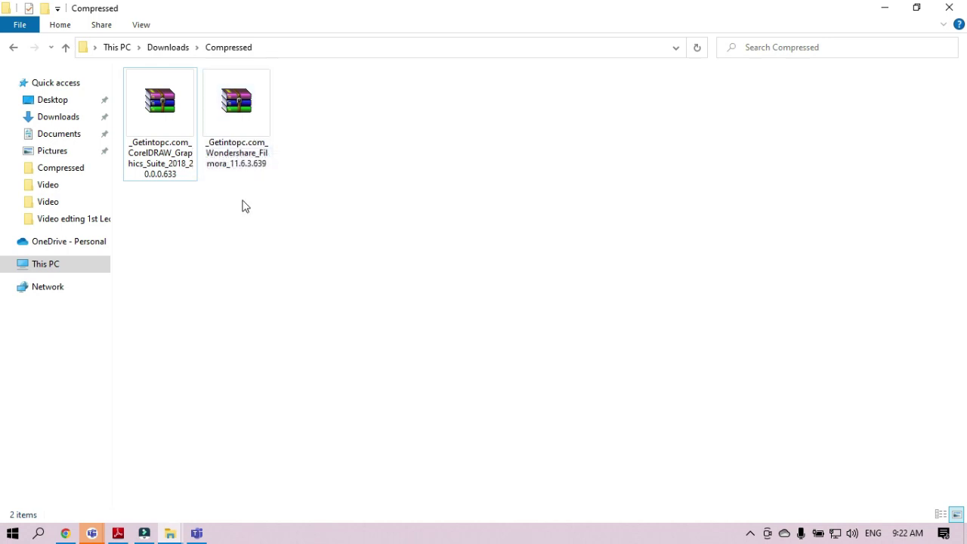
left_click(263, 222)
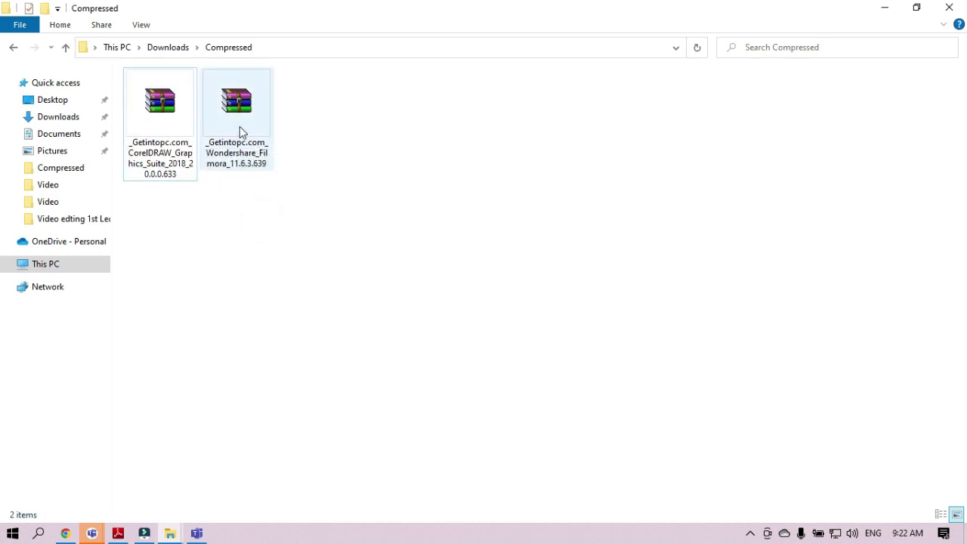
- Refresh the Compressed folder listing twice so only the two archives remain
right_click(408, 159)
left_click(438, 216)
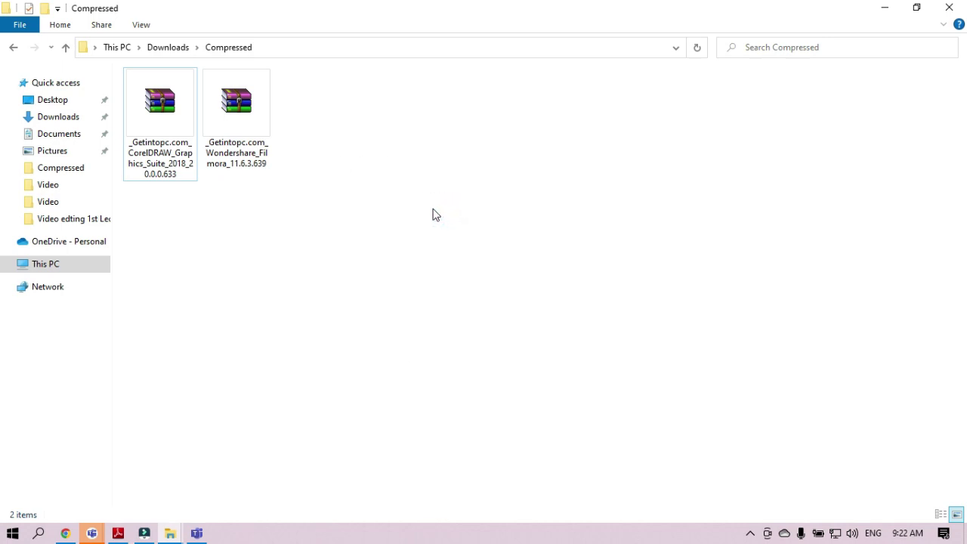
right_click(431, 213)
left_click(453, 266)
left_click(589, 364)
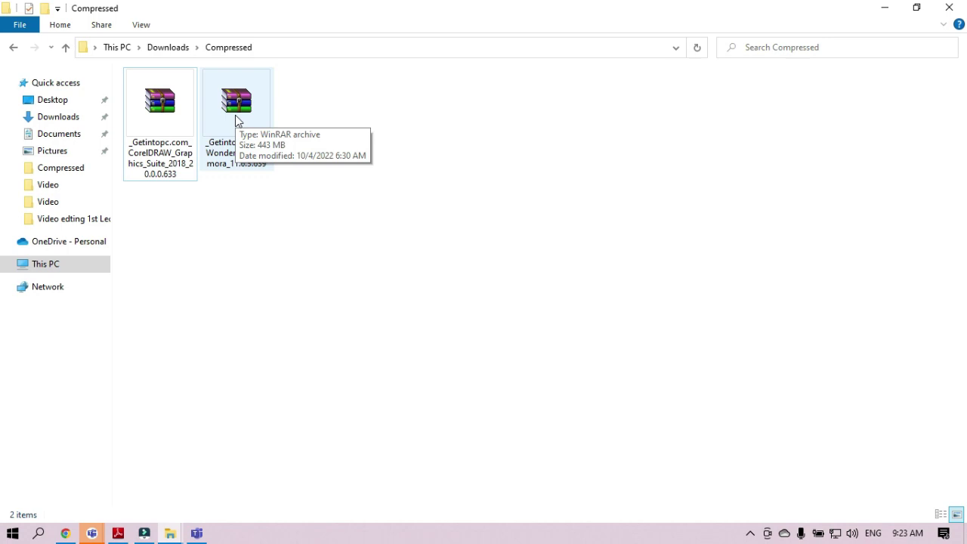
- Bring up the context menu for the _Getintopc.com_Wondershare_Filmora_11.6.3.639 RAR archive
left_click(234, 115)
right_click(234, 114)
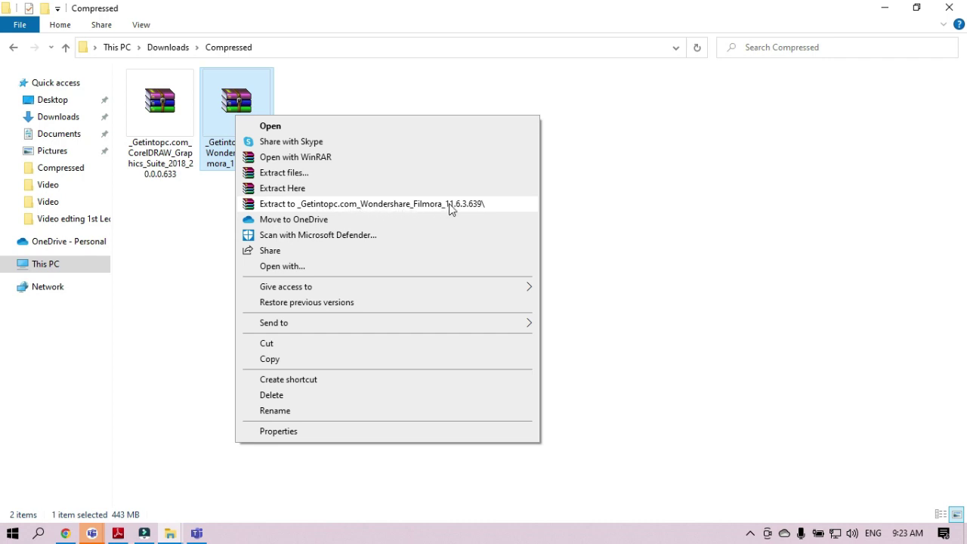
- Extract to '_Getintopc.com_Wondershare_Filmora_11.6.3.639\', entering the archive password and confirming
left_click(450, 209)
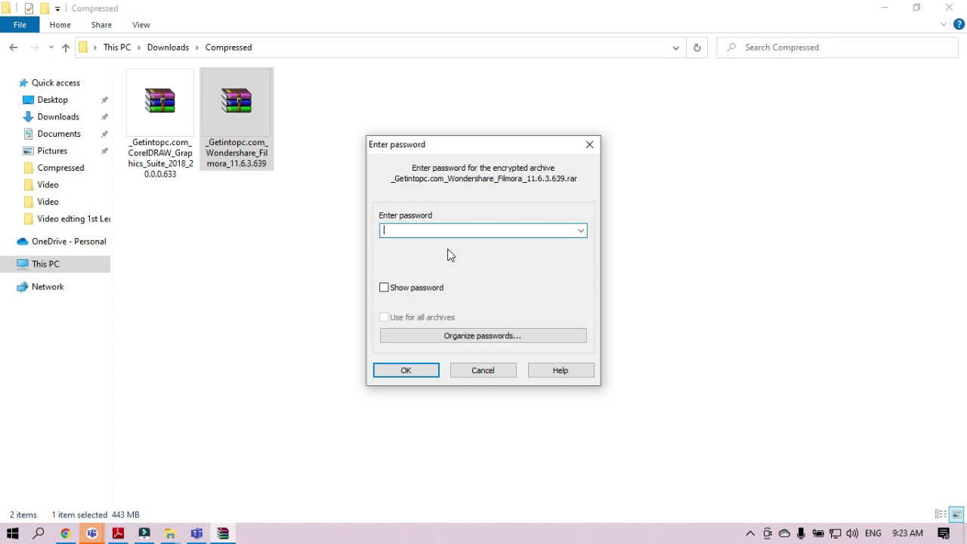
type("123")
left_click(410, 370)
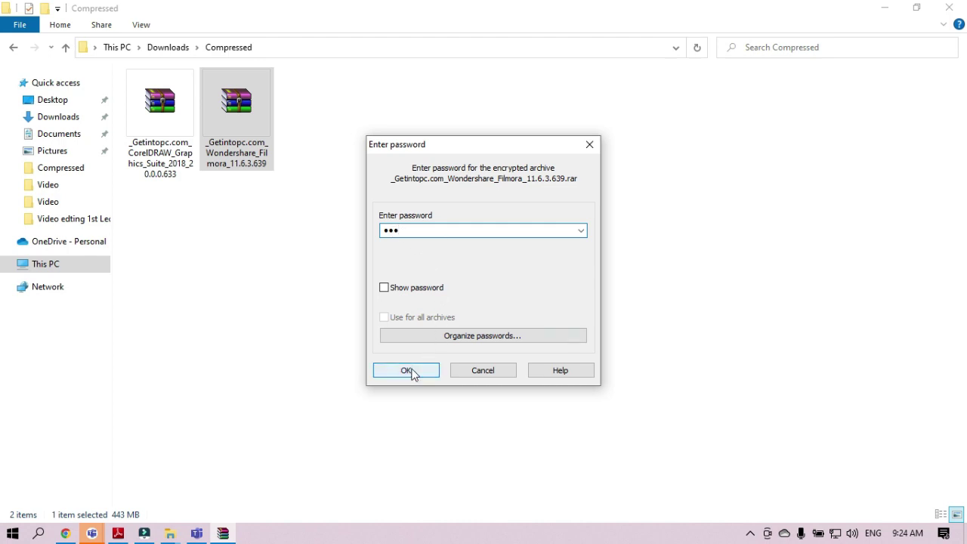
left_click(402, 370)
left_click(413, 371)
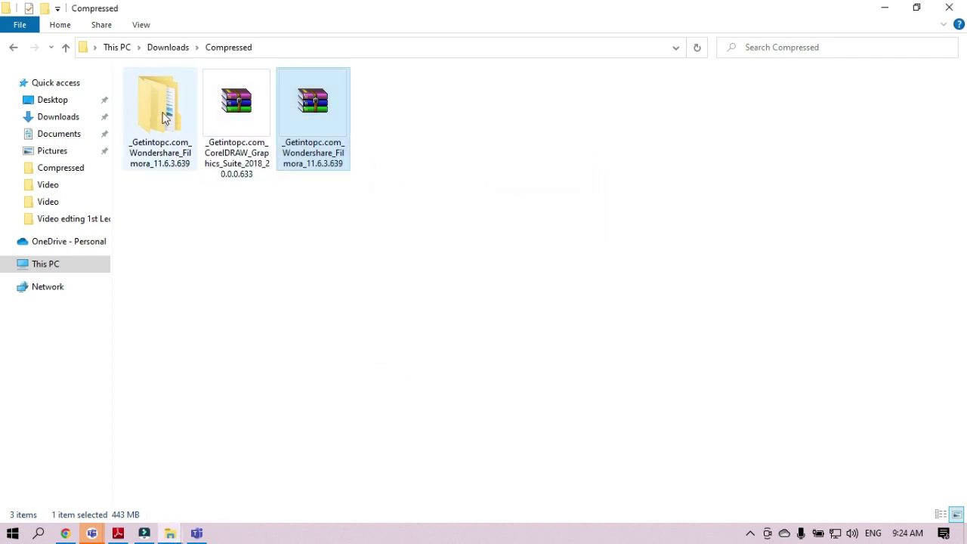
- Open the extracted folder and its inner Wondershare_Filmora_11.6.3.639 folder
left_click(246, 263)
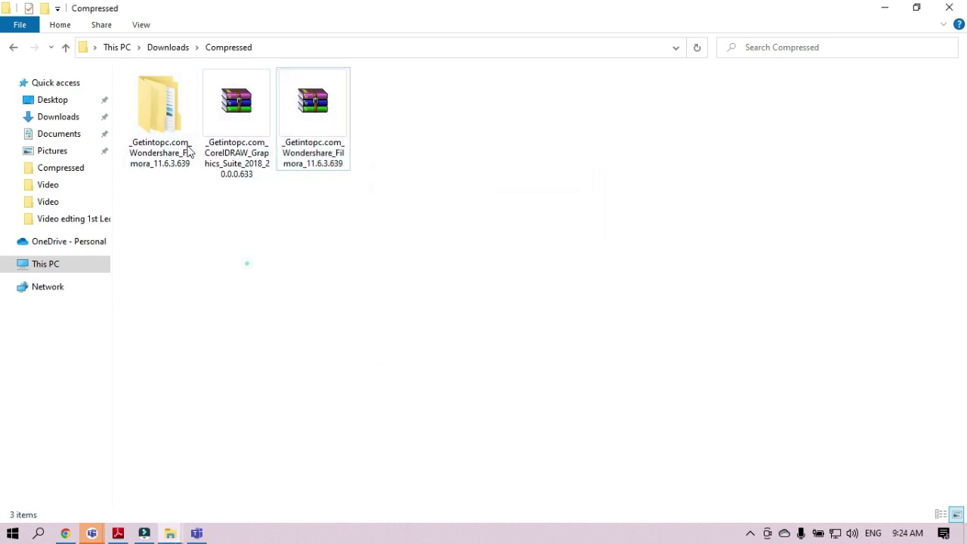
double_click(170, 113)
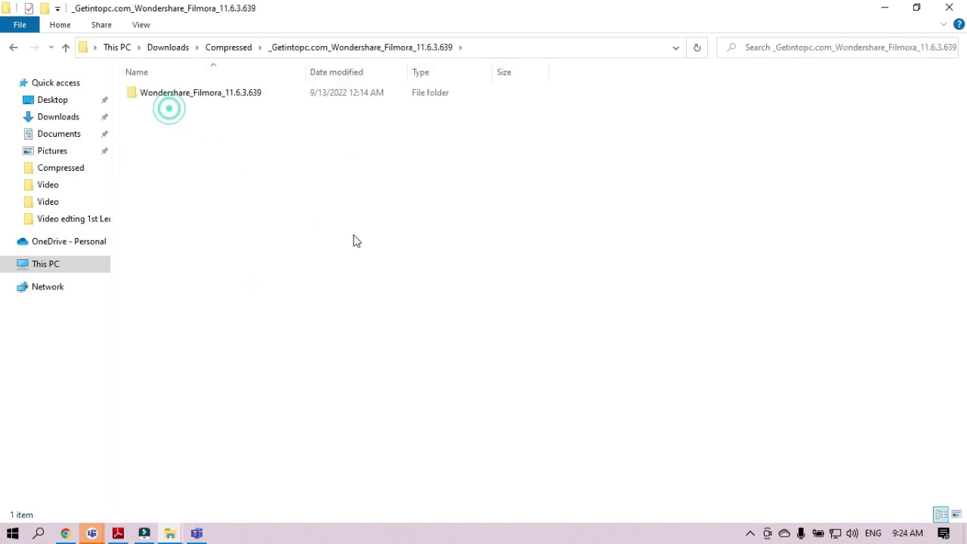
double_click(179, 97)
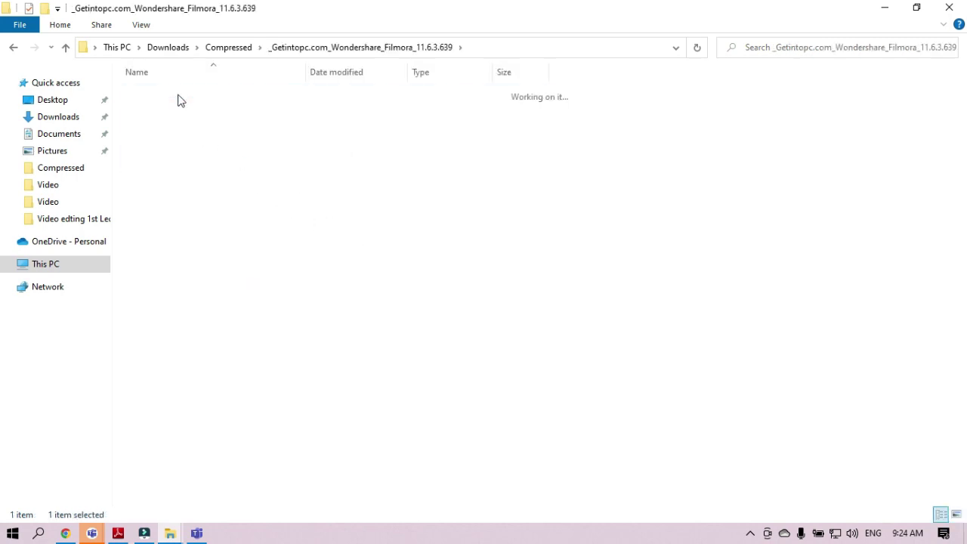
- Switch the folder view to Large icons to show Crack, the installer and Readme
right_click(285, 175)
left_click(350, 184)
left_click(483, 197)
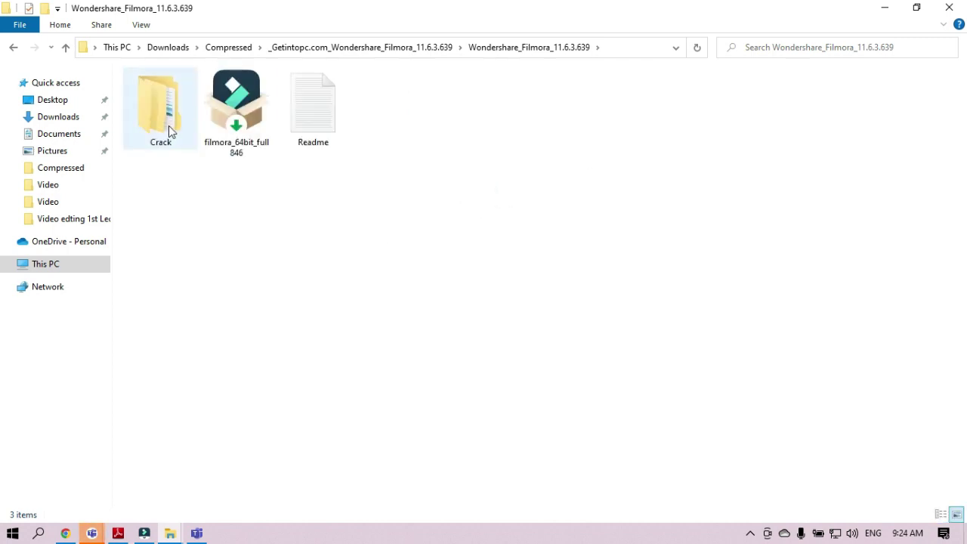
left_click(234, 141)
left_click(233, 170)
- Open Readme maximised in Notepad and select the '0. Disconnect internet' line
double_click(317, 122)
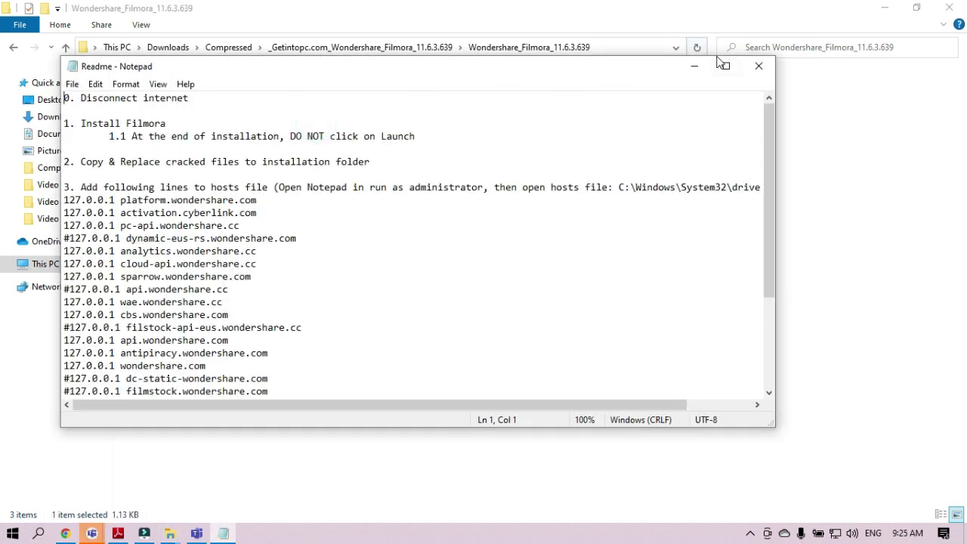
left_click(721, 65)
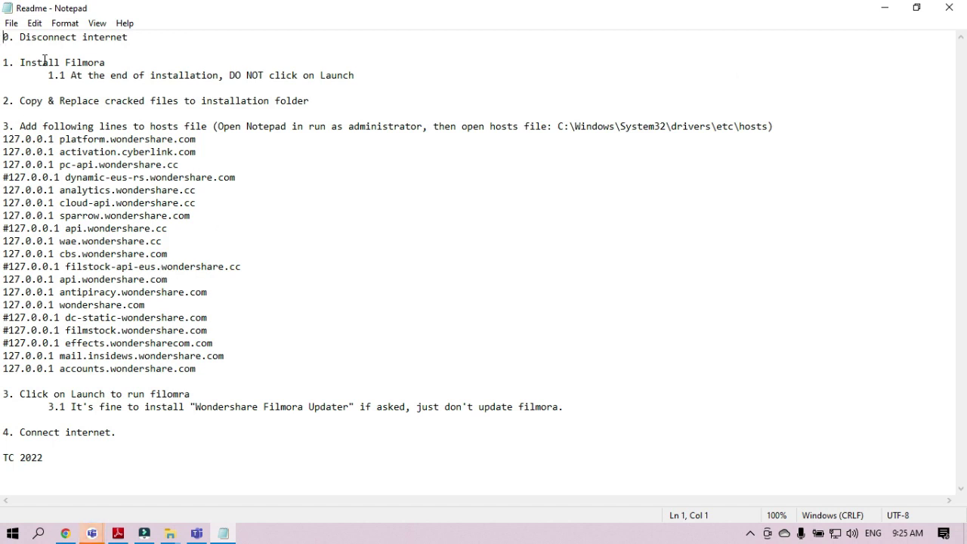
left_click(74, 38)
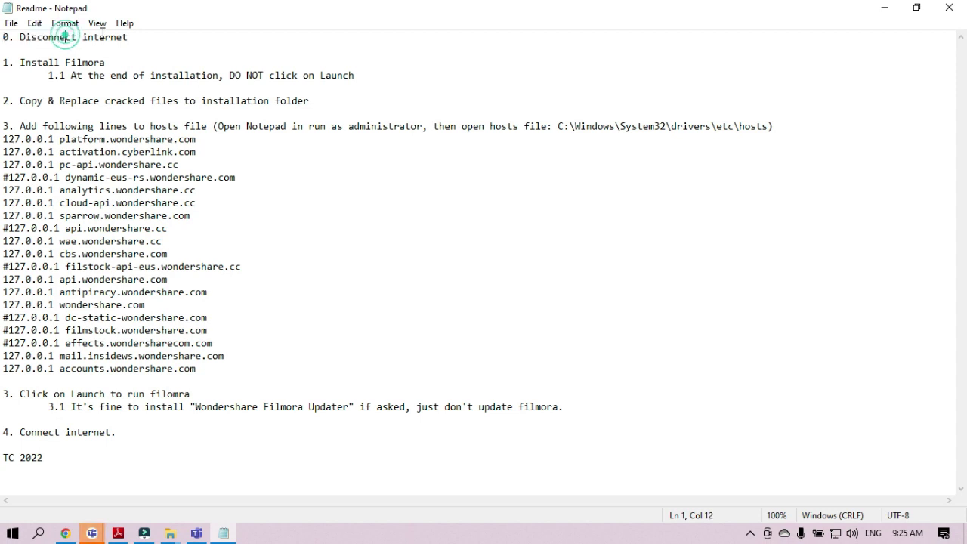
triple_click(131, 37)
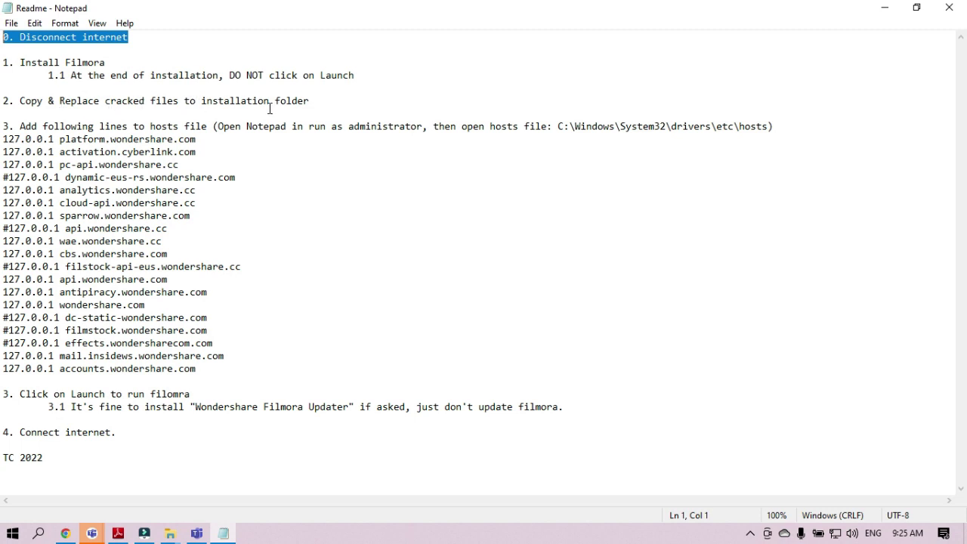
- Minimize the Readme and open Crack > Cracked to view the four crack DLL files
left_click(884, 8)
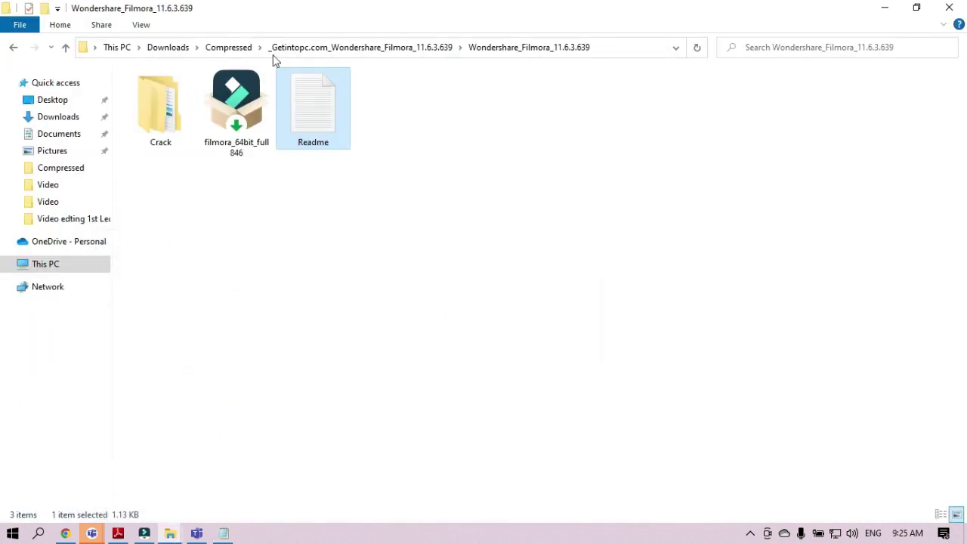
double_click(167, 115)
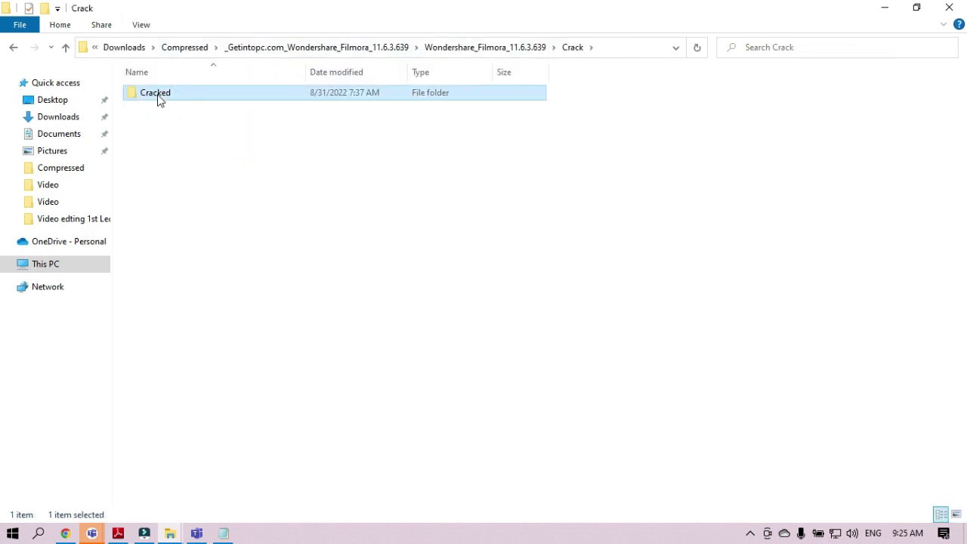
double_click(156, 96)
- Go back from Cracked to the Wondershare_Filmora_11.6.3.639 folder
left_click(881, 10)
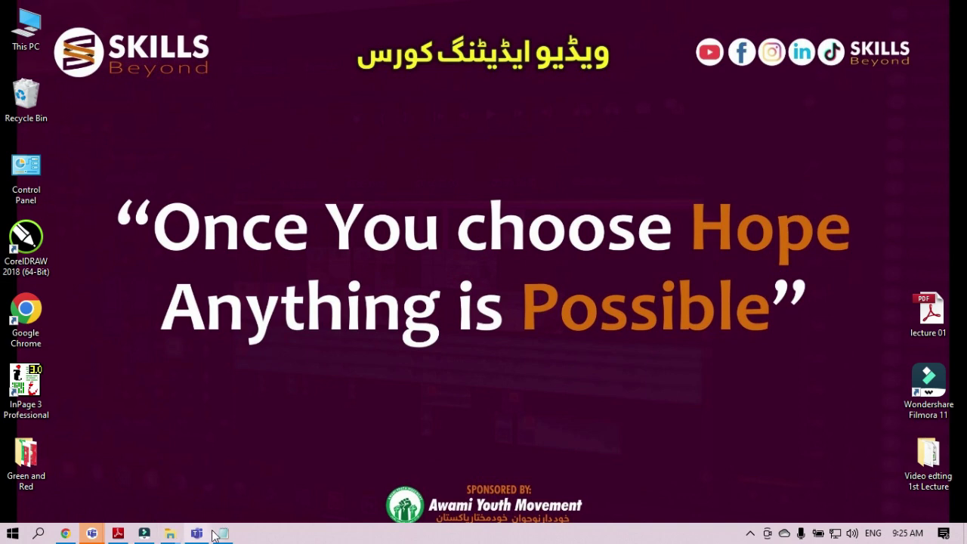
mouse_move(170, 534)
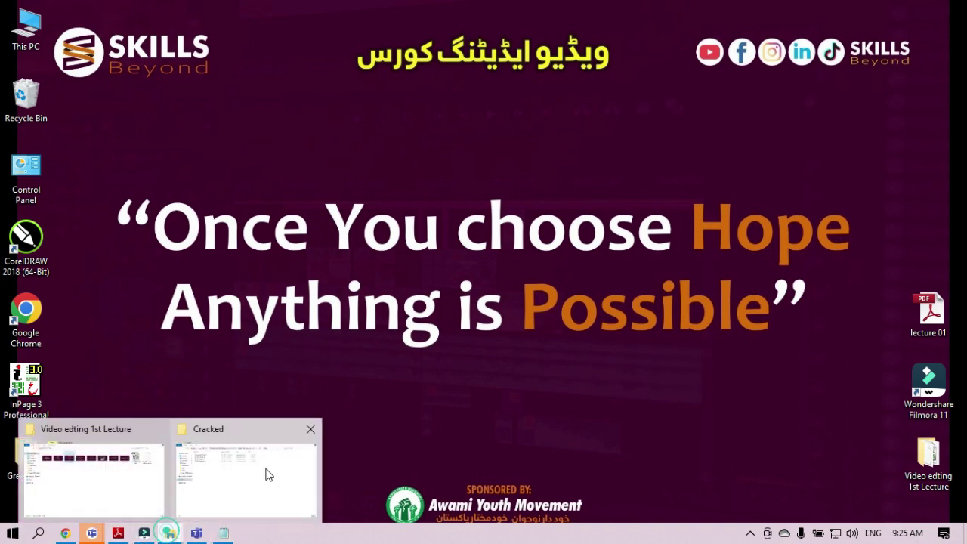
left_click(248, 483)
left_click(885, 9)
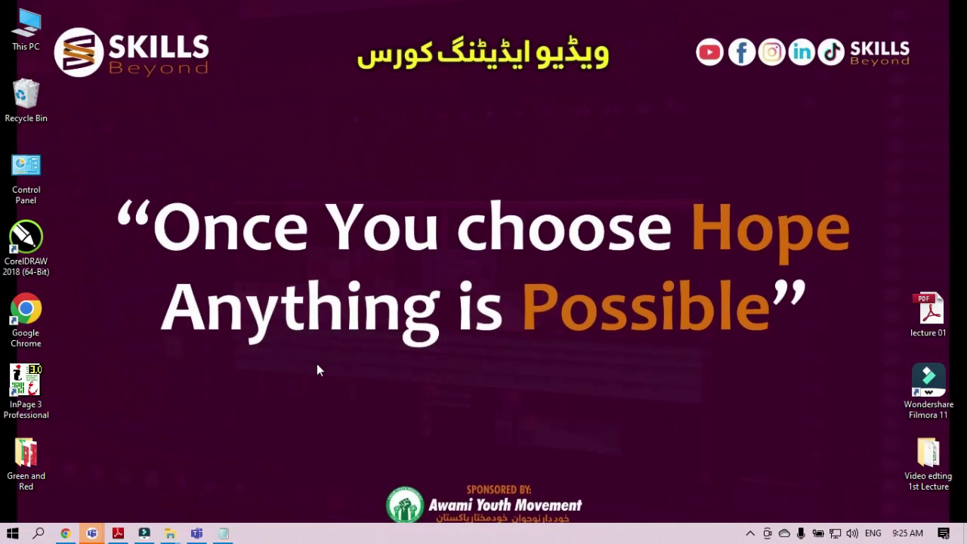
mouse_move(169, 533)
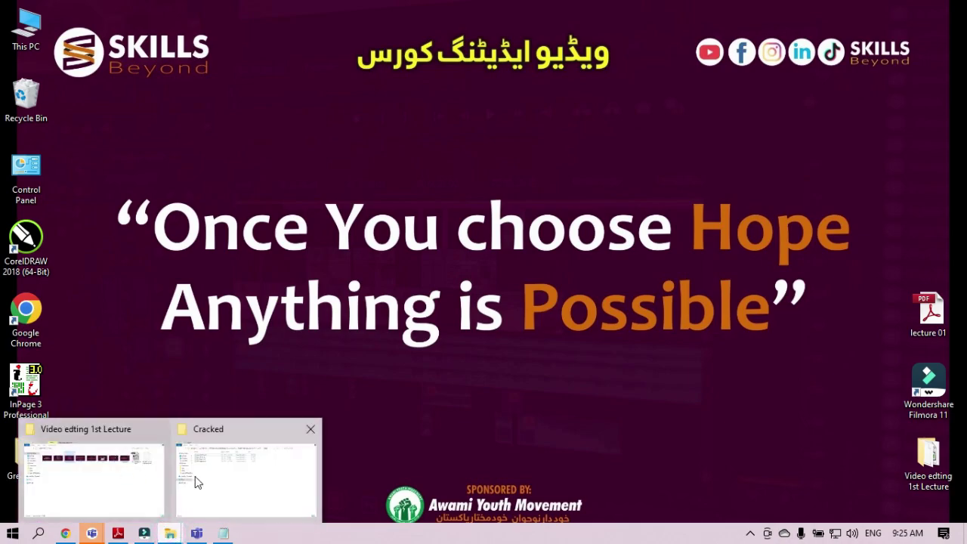
left_click(194, 477)
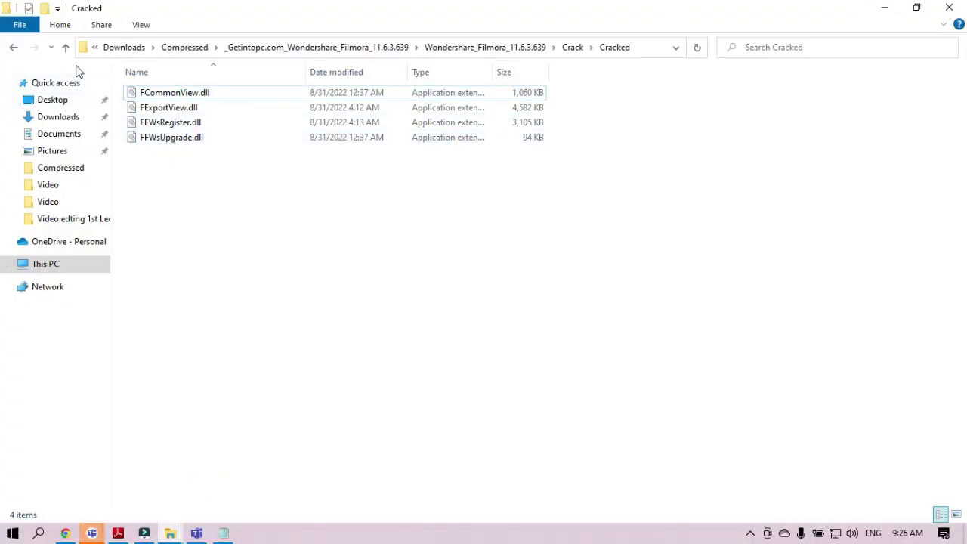
left_click(13, 48)
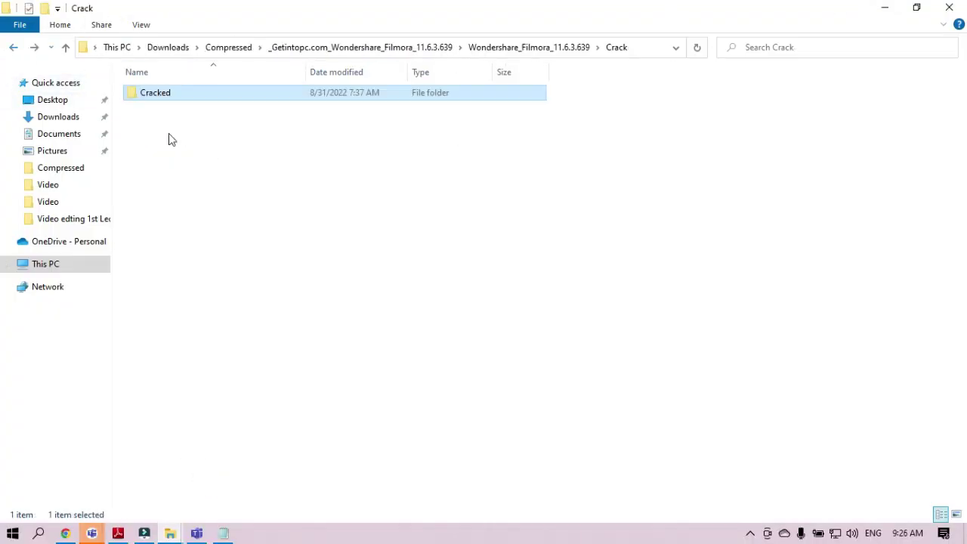
left_click(14, 48)
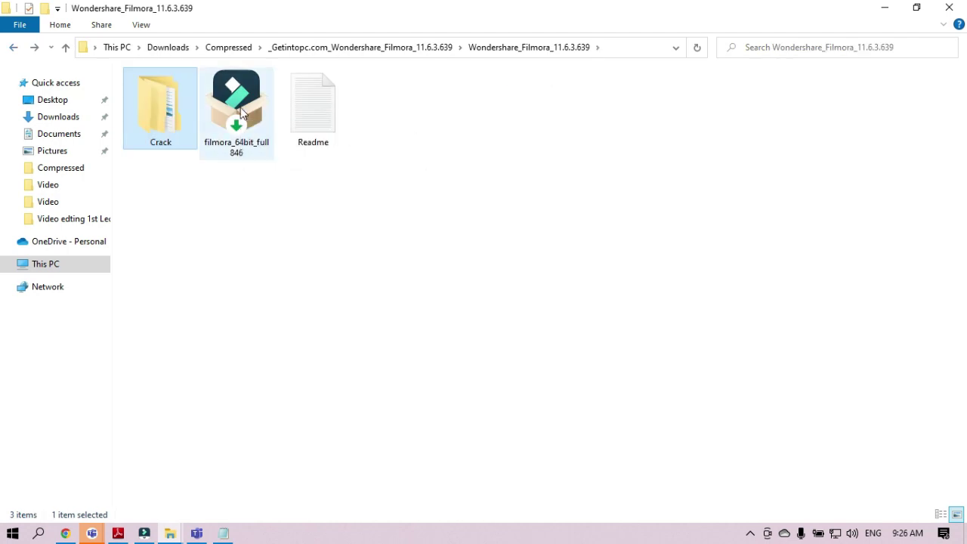
- Run filmora_64bit_full846 with English as the setup language, then minimize Explorer to the desktop
double_click(241, 112)
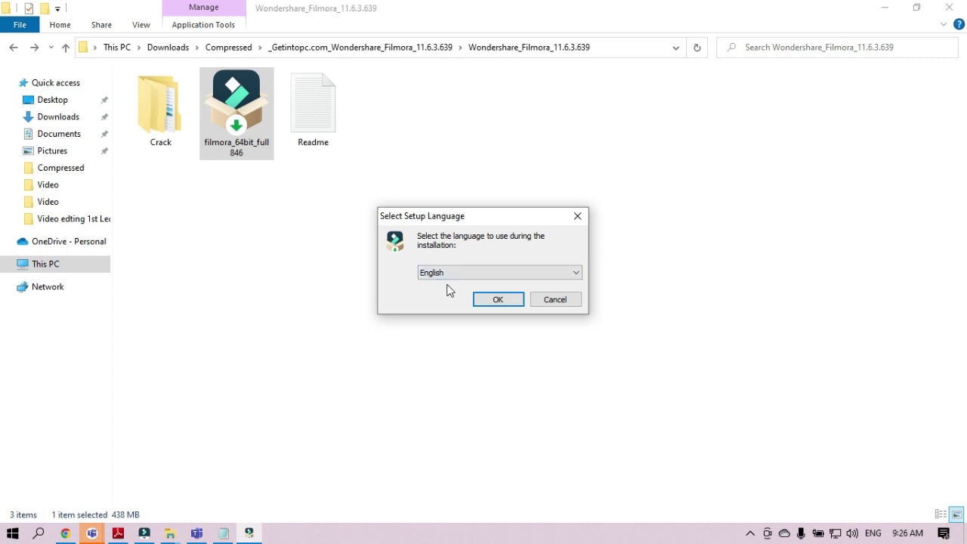
left_click(488, 299)
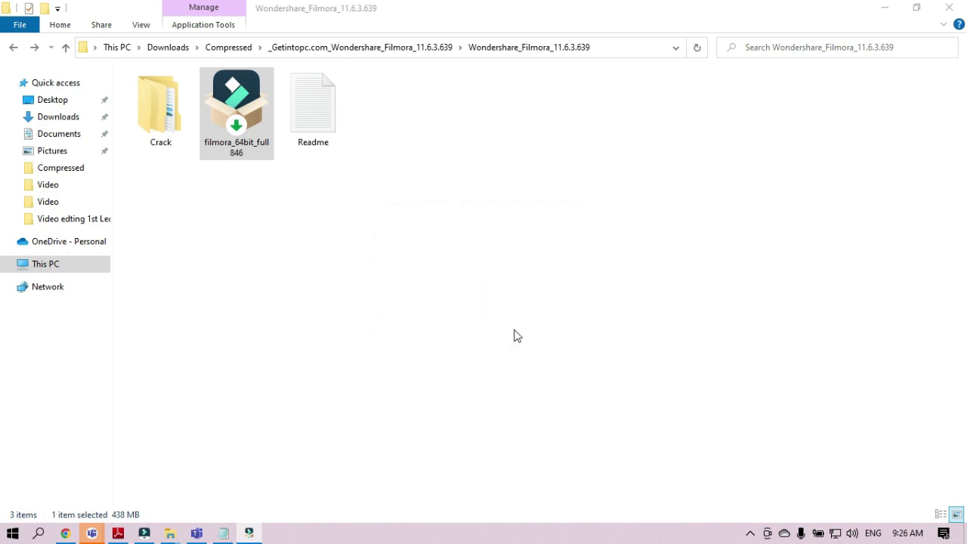
left_click(882, 8)
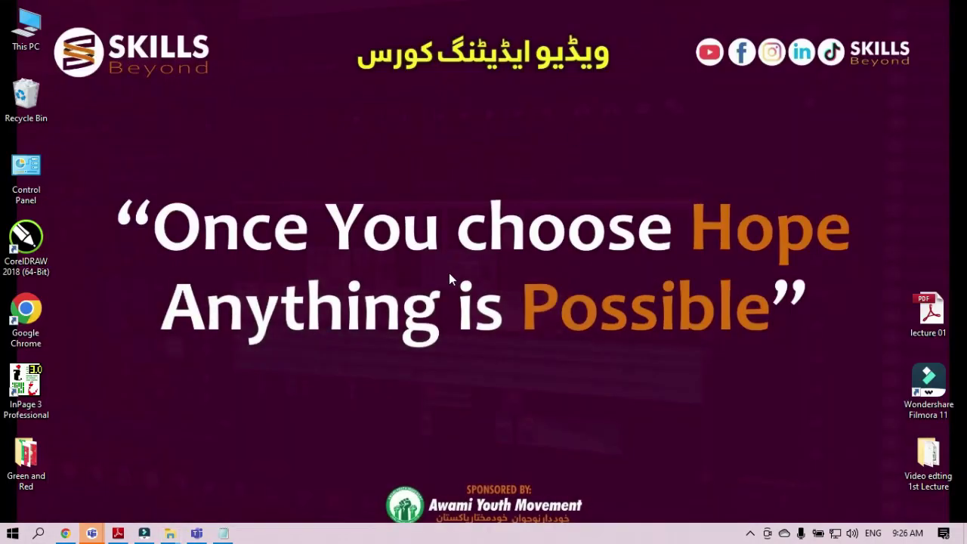